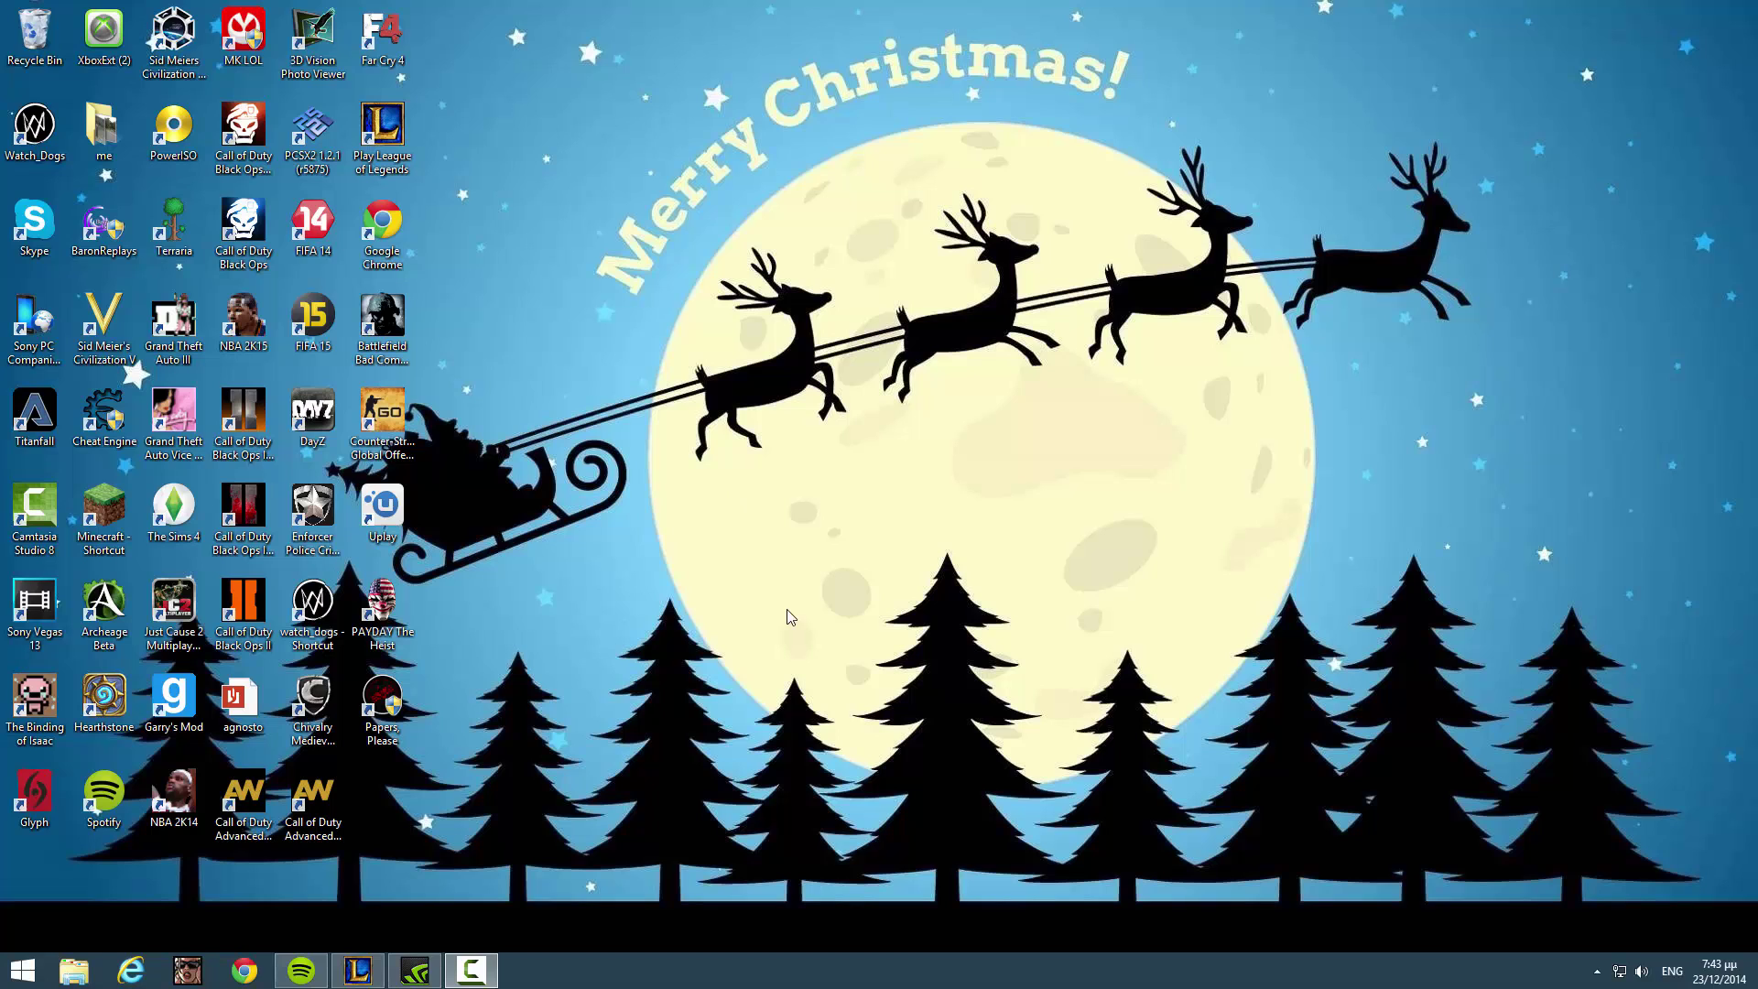
# Move the GeForce Experience window aside and minimize it to reveal the desktop.
pyautogui.click(414, 970)
pyautogui.moveTo(747, 134); pyautogui.dragTo(779, 122)
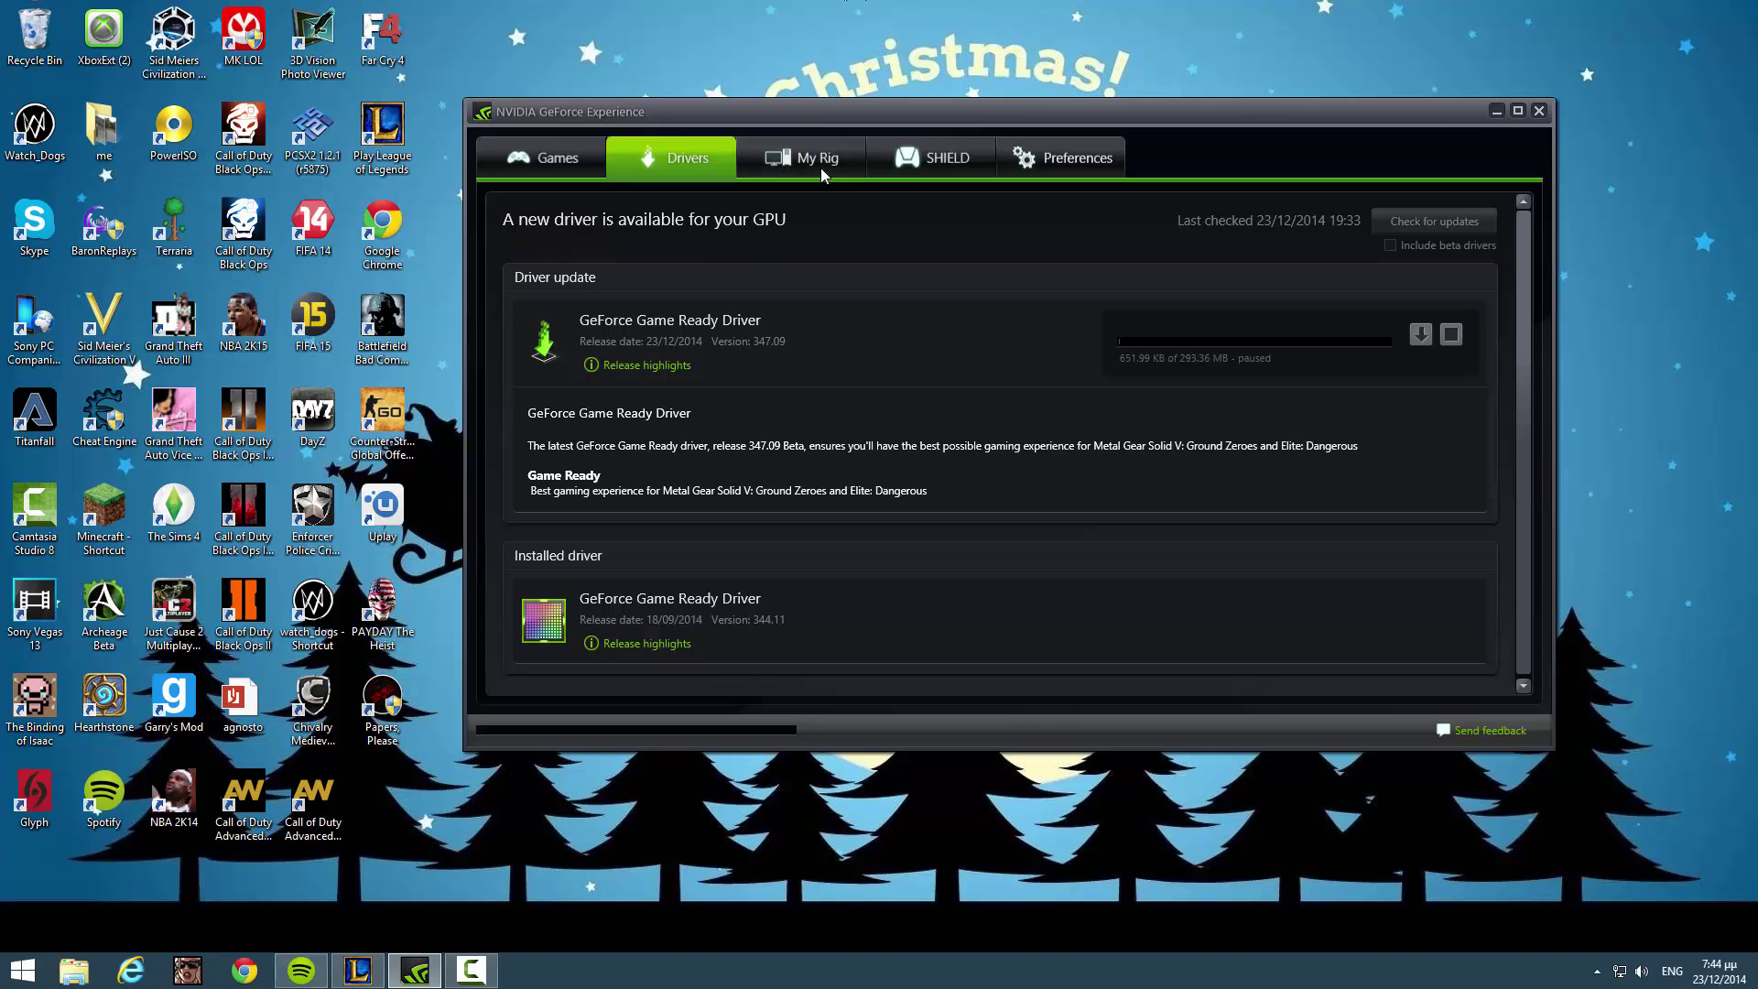
pyautogui.click(1490, 108)
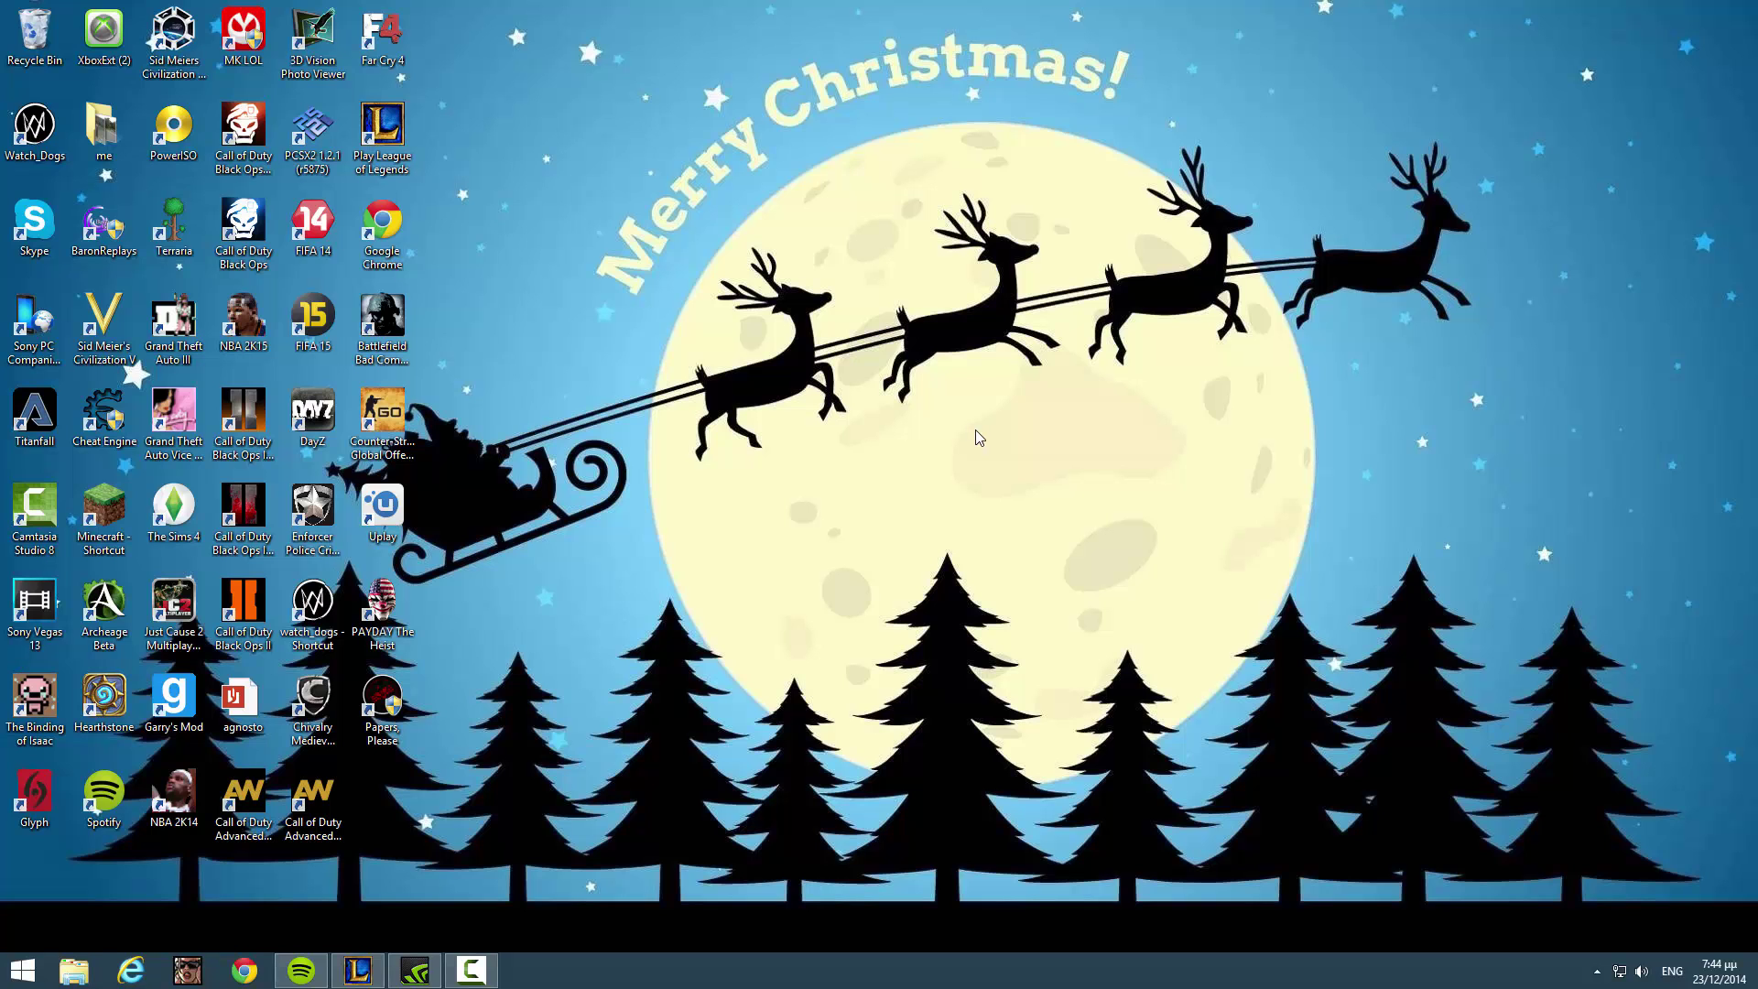
# Open File Explorer at C:\Program Files (x86)\Ubisoft\Ubisoft Game Launcher\games\Watch_Dogs\bin.
pyautogui.click(20, 971)
pyautogui.click(262, 622)
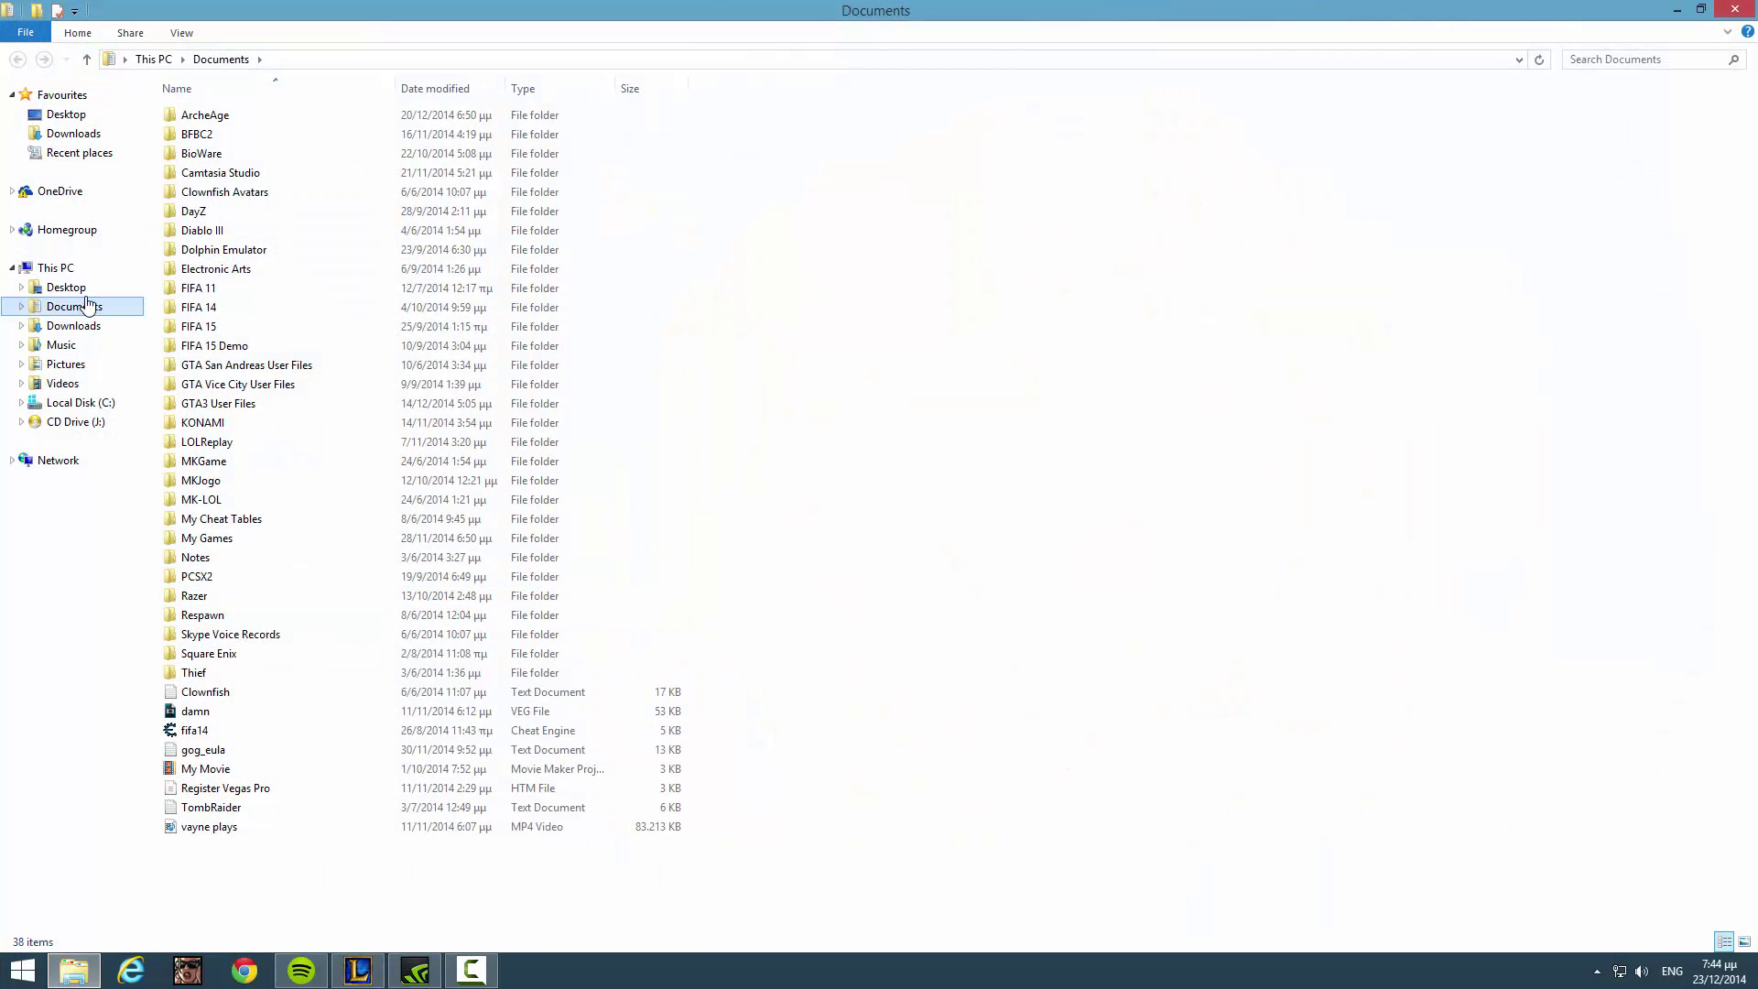
pyautogui.click(101, 402)
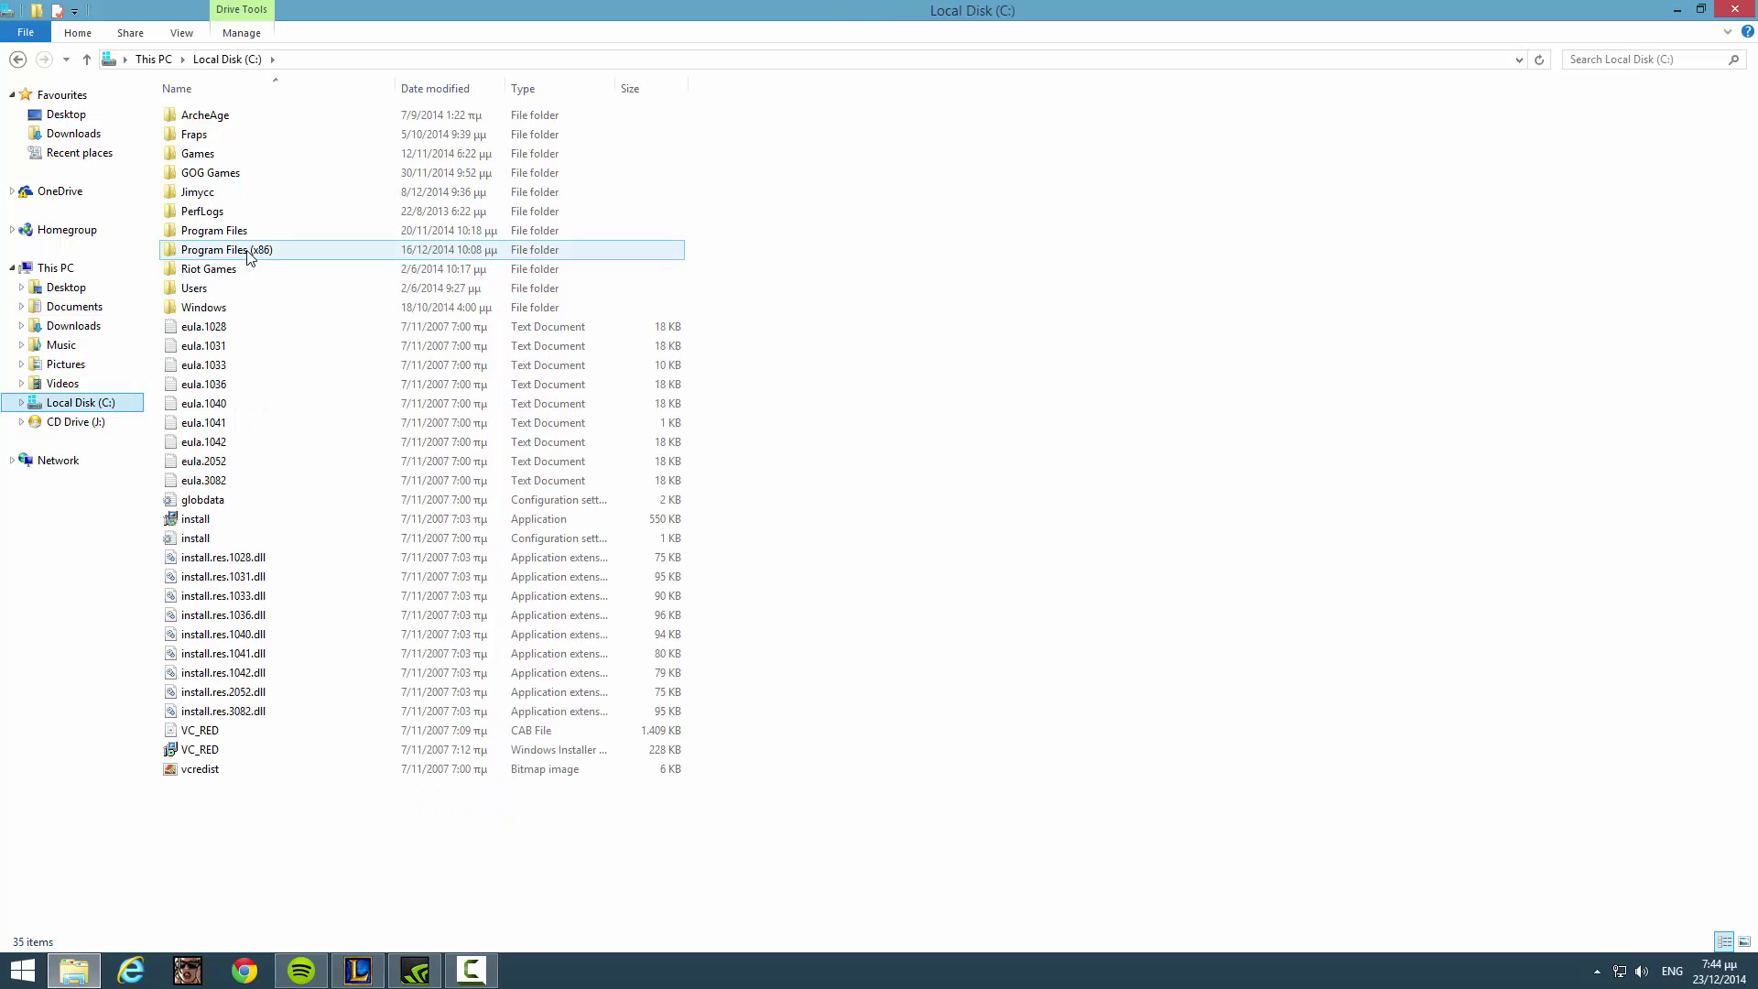
pyautogui.doubleClick(204, 249)
pyautogui.scroll(-4, 245, 640)
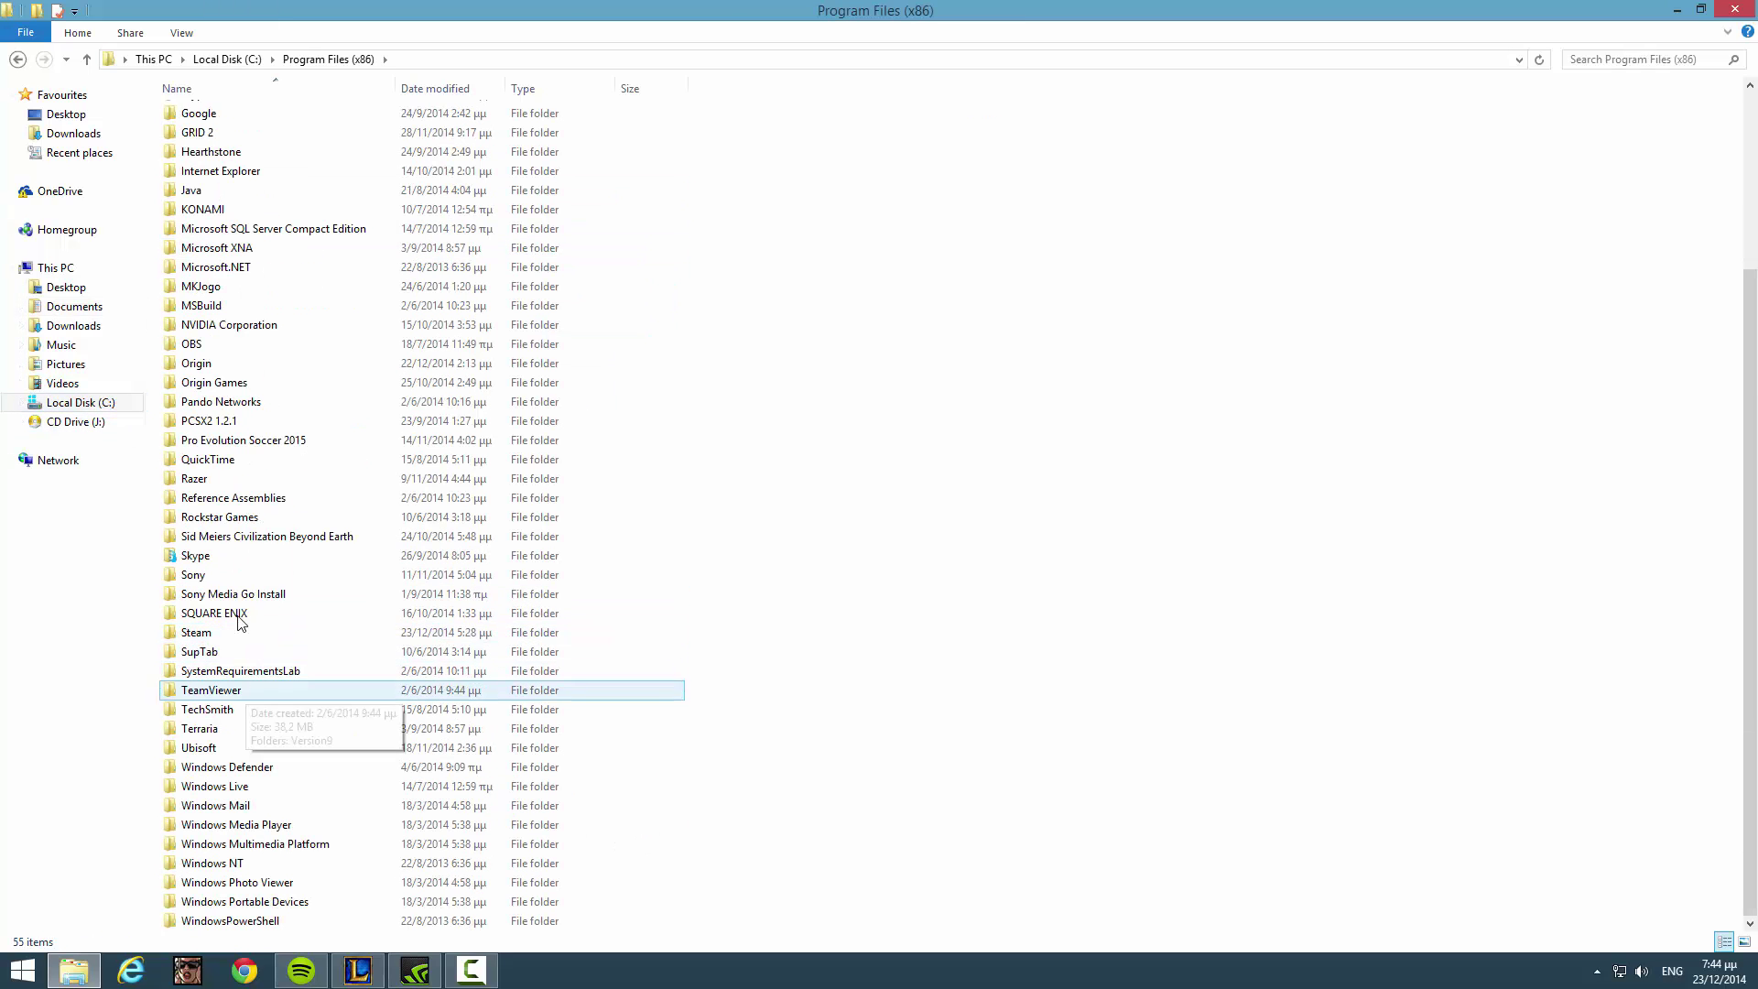
pyautogui.doubleClick(198, 748)
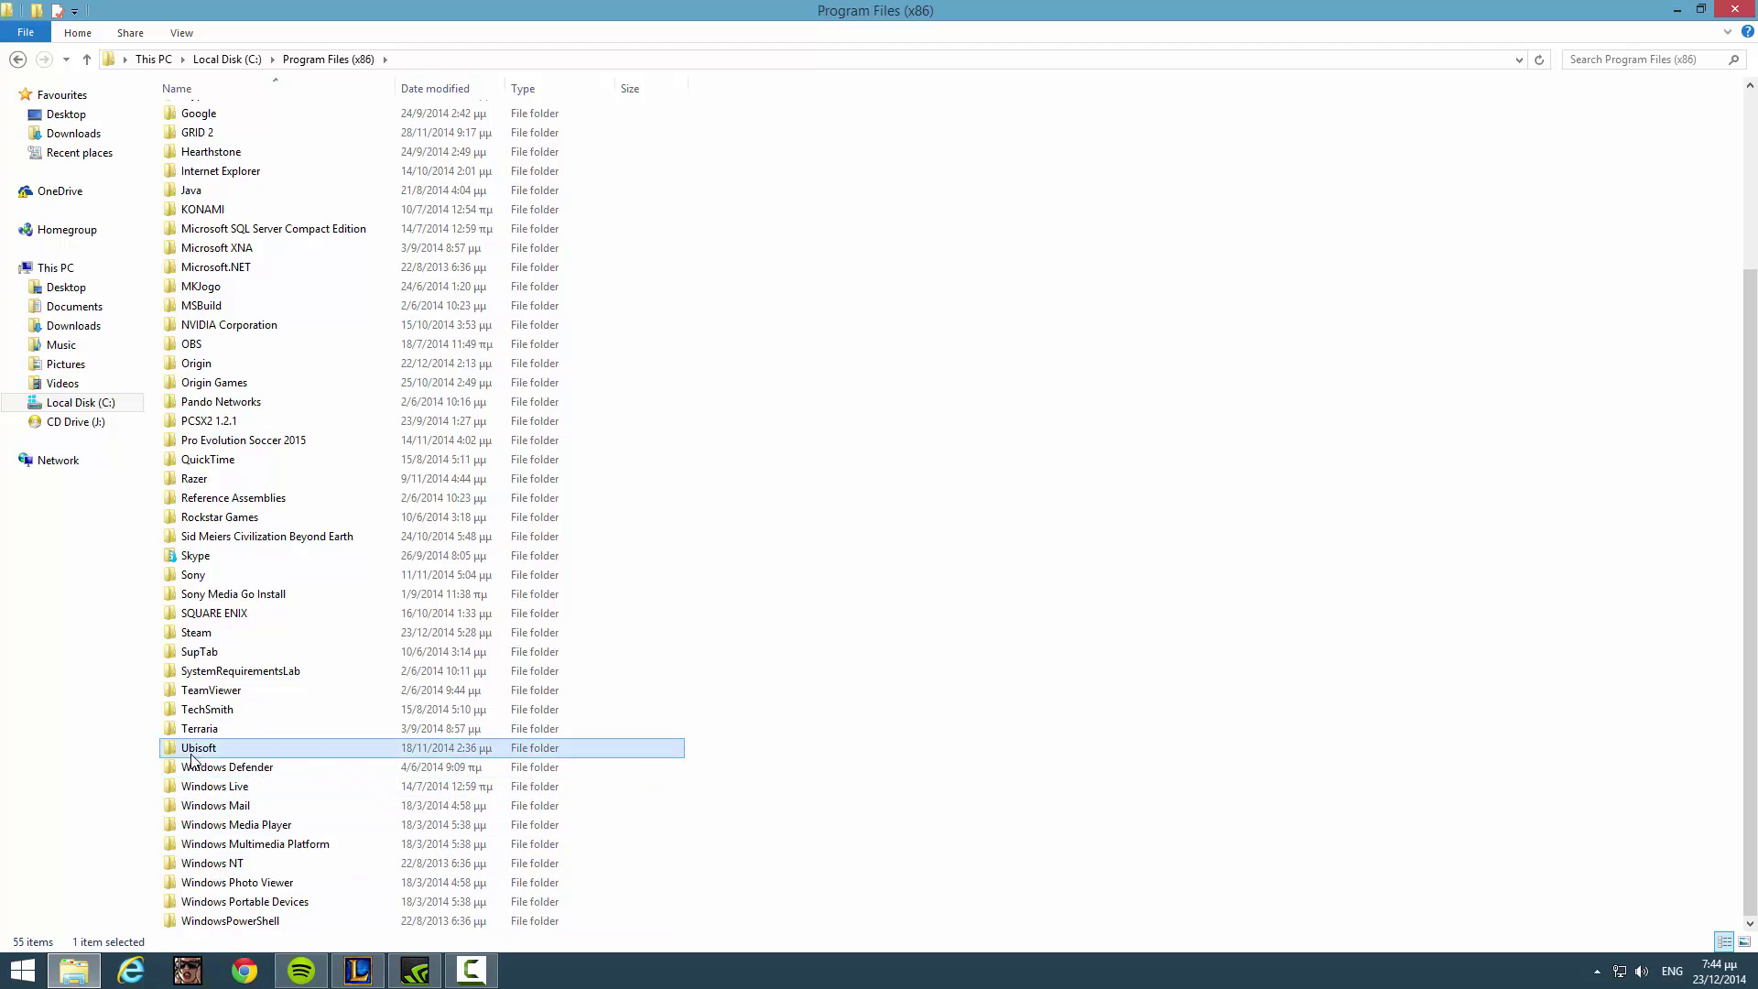
pyautogui.click(222, 142)
pyautogui.doubleClick(219, 143)
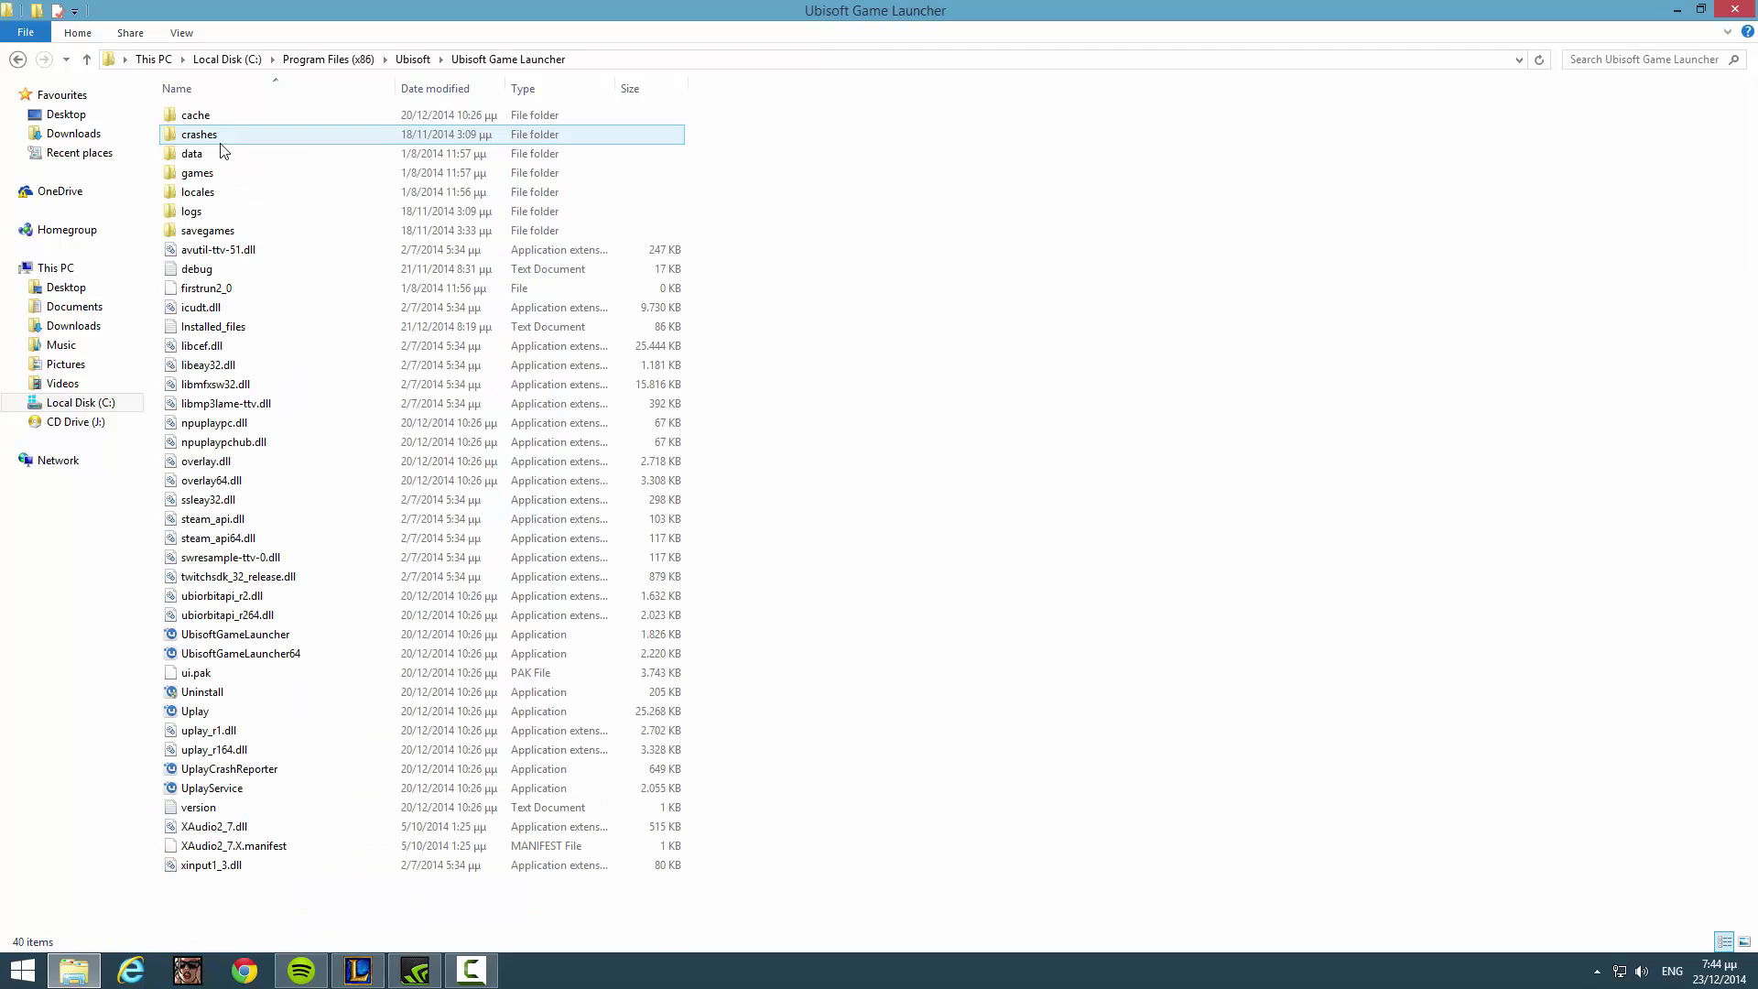
pyautogui.doubleClick(229, 174)
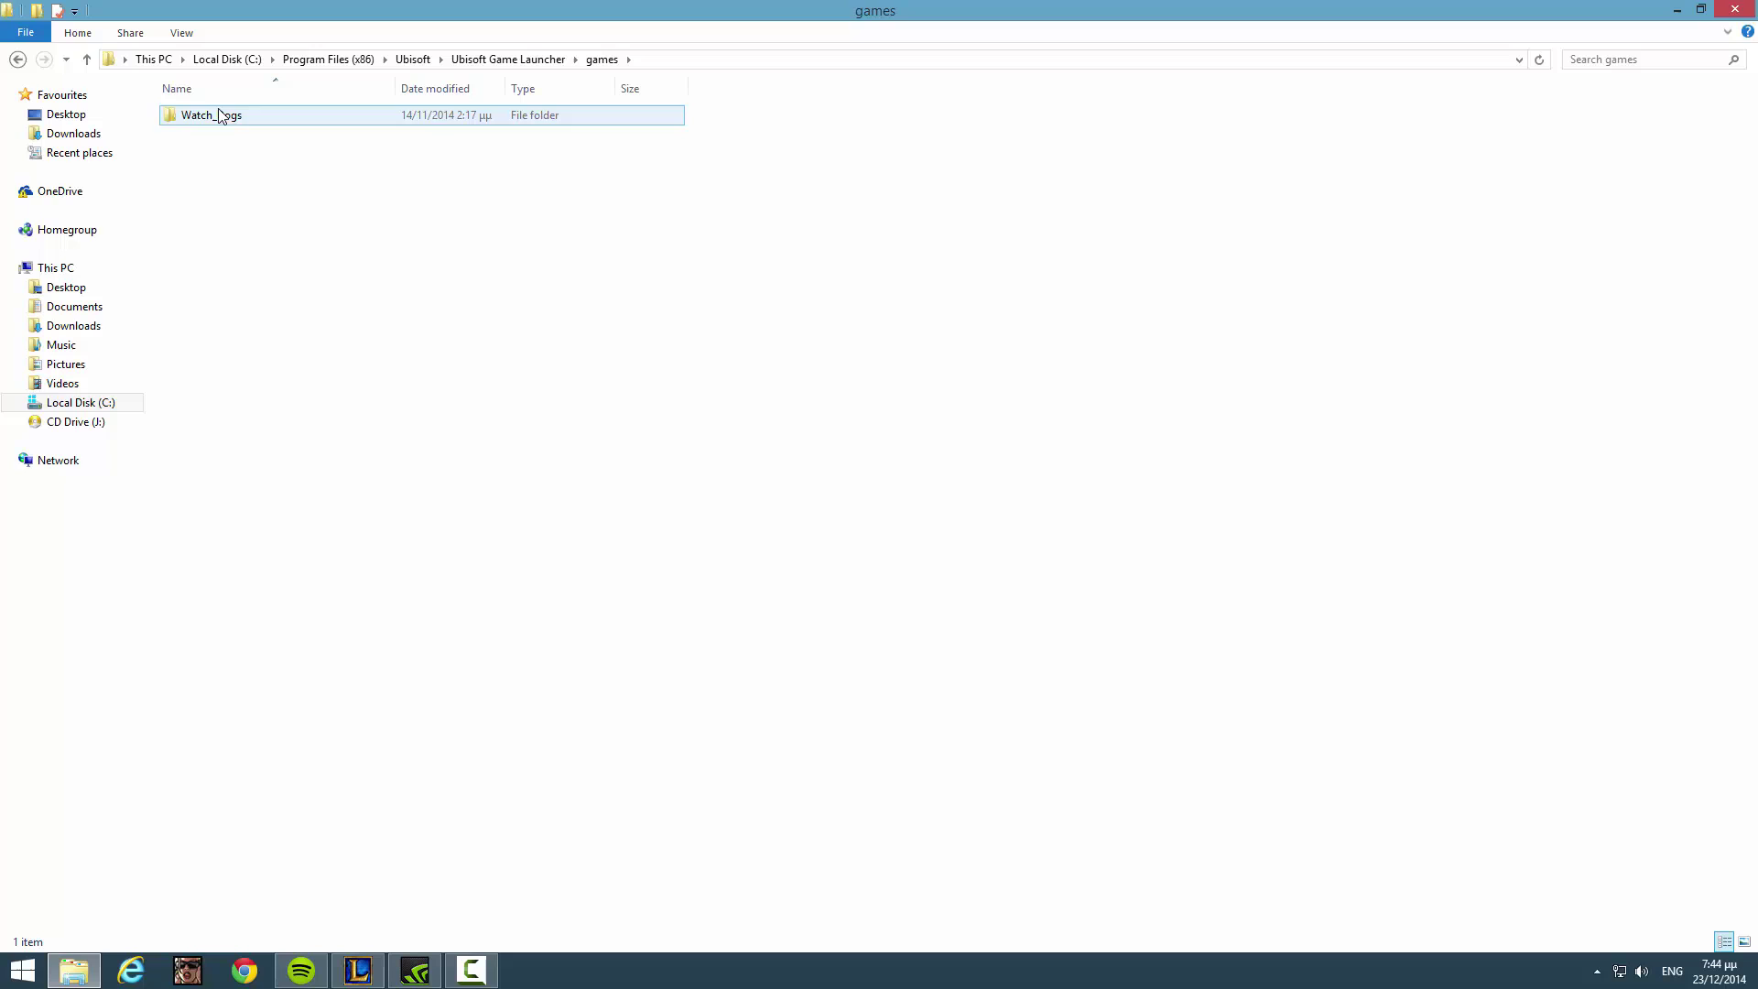
pyautogui.doubleClick(222, 116)
pyautogui.doubleClick(221, 117)
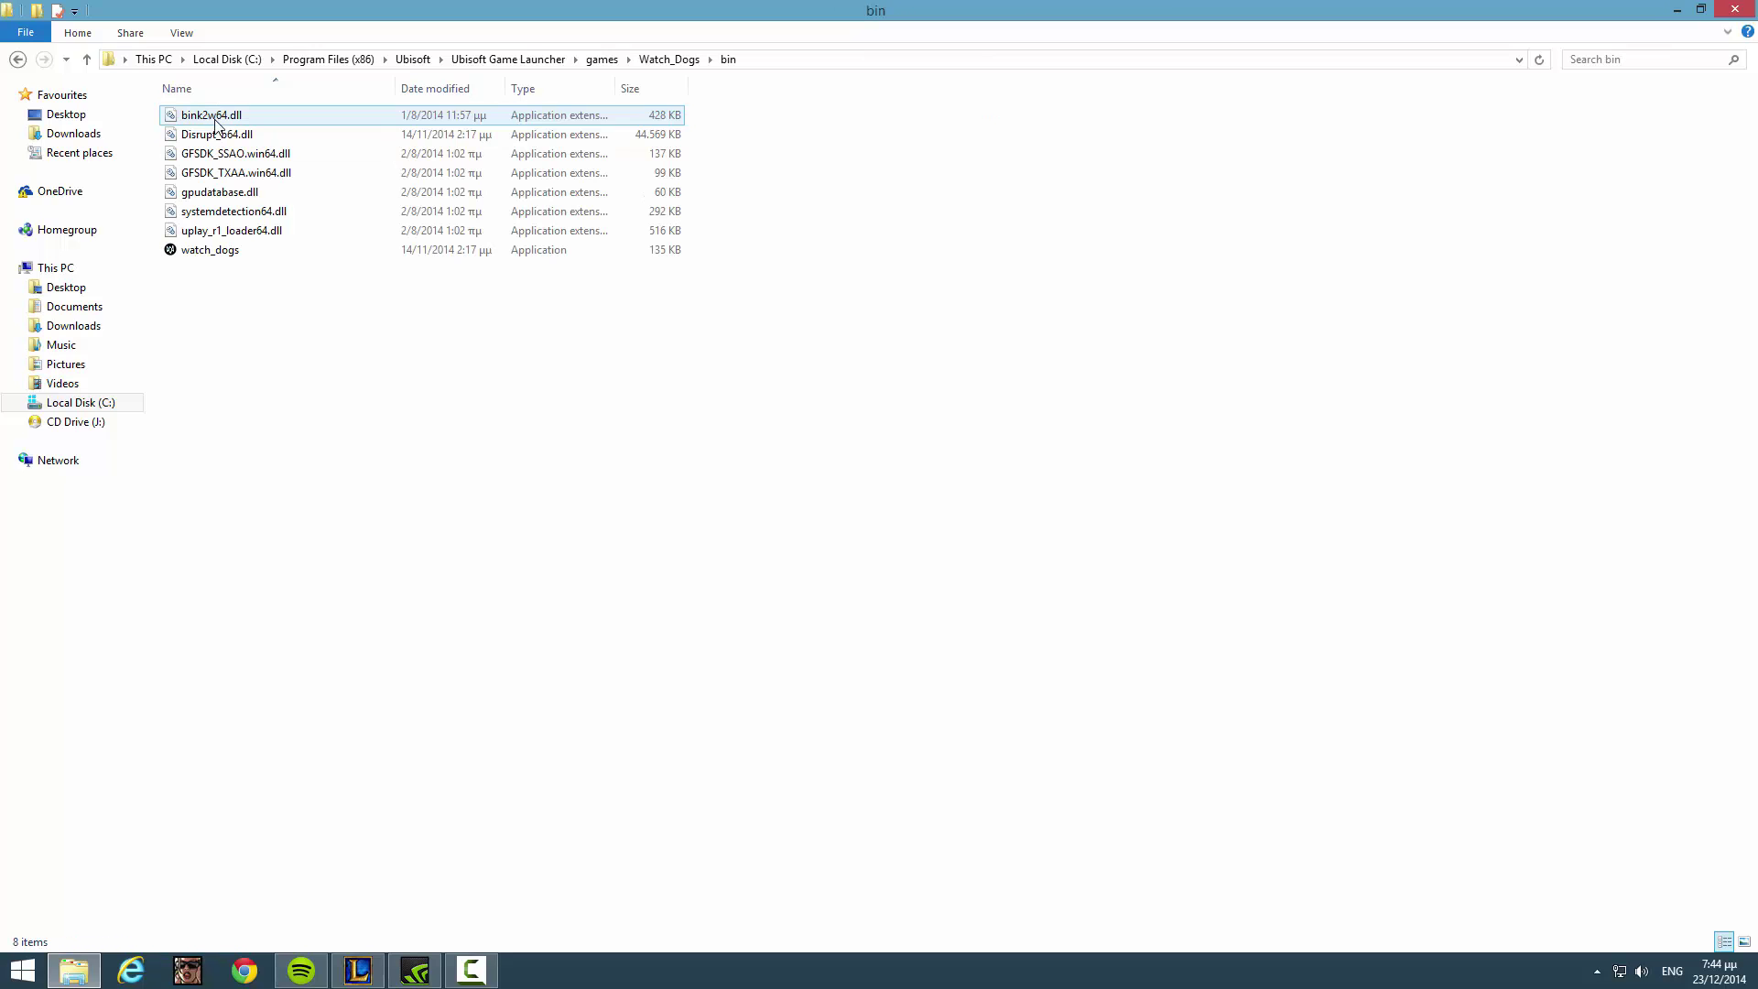
# Bring up the watch_dogs application's context menu with its Send to submenu.
pyautogui.click(234, 250)
pyautogui.click(319, 270)
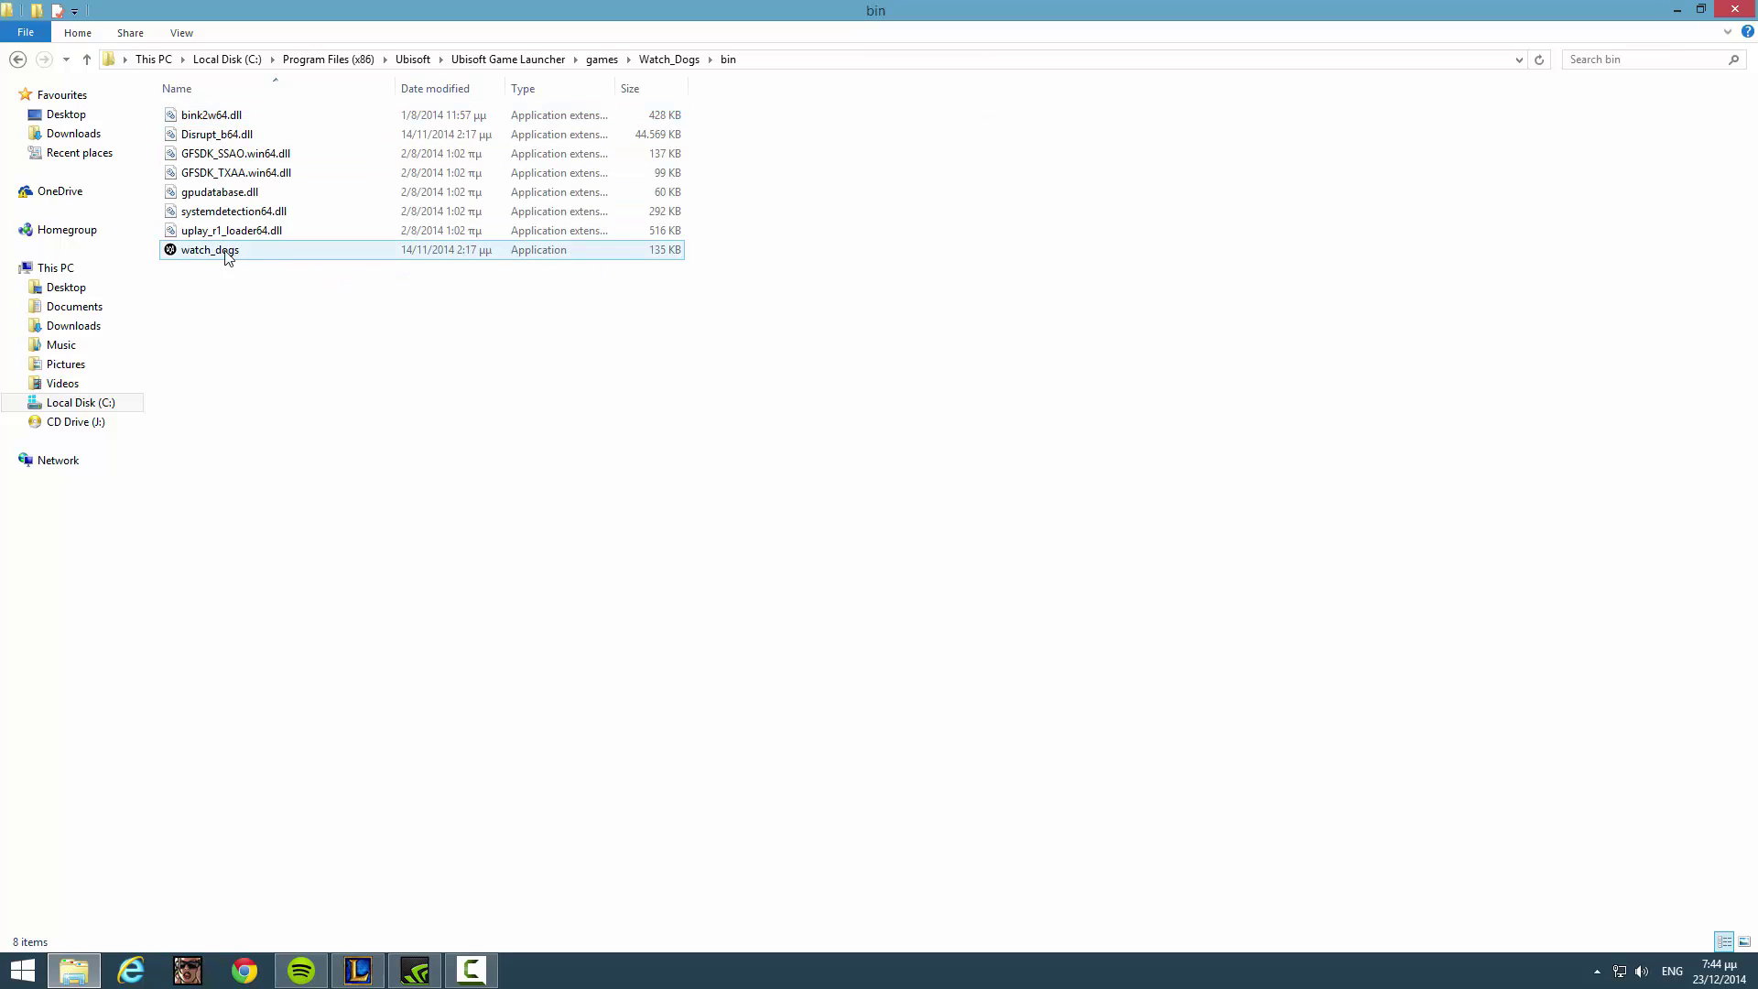
pyautogui.rightClick(293, 246)
pyautogui.rightClick(210, 256)
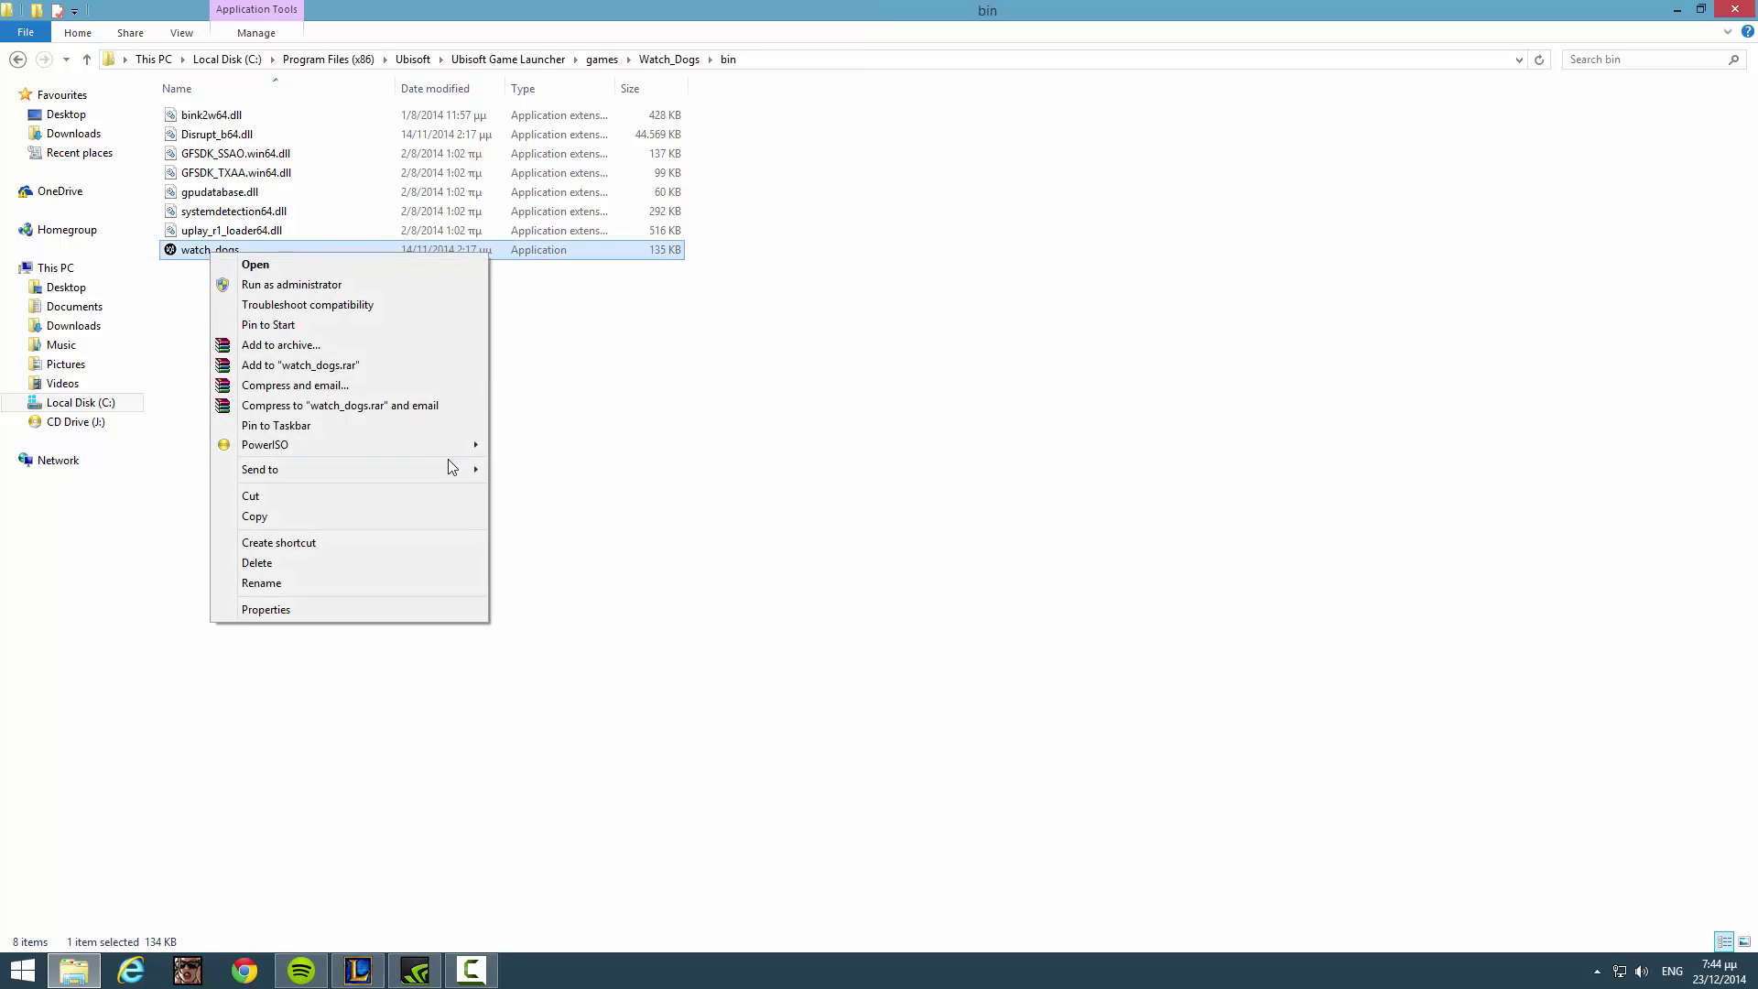
pyautogui.moveTo(431, 468)
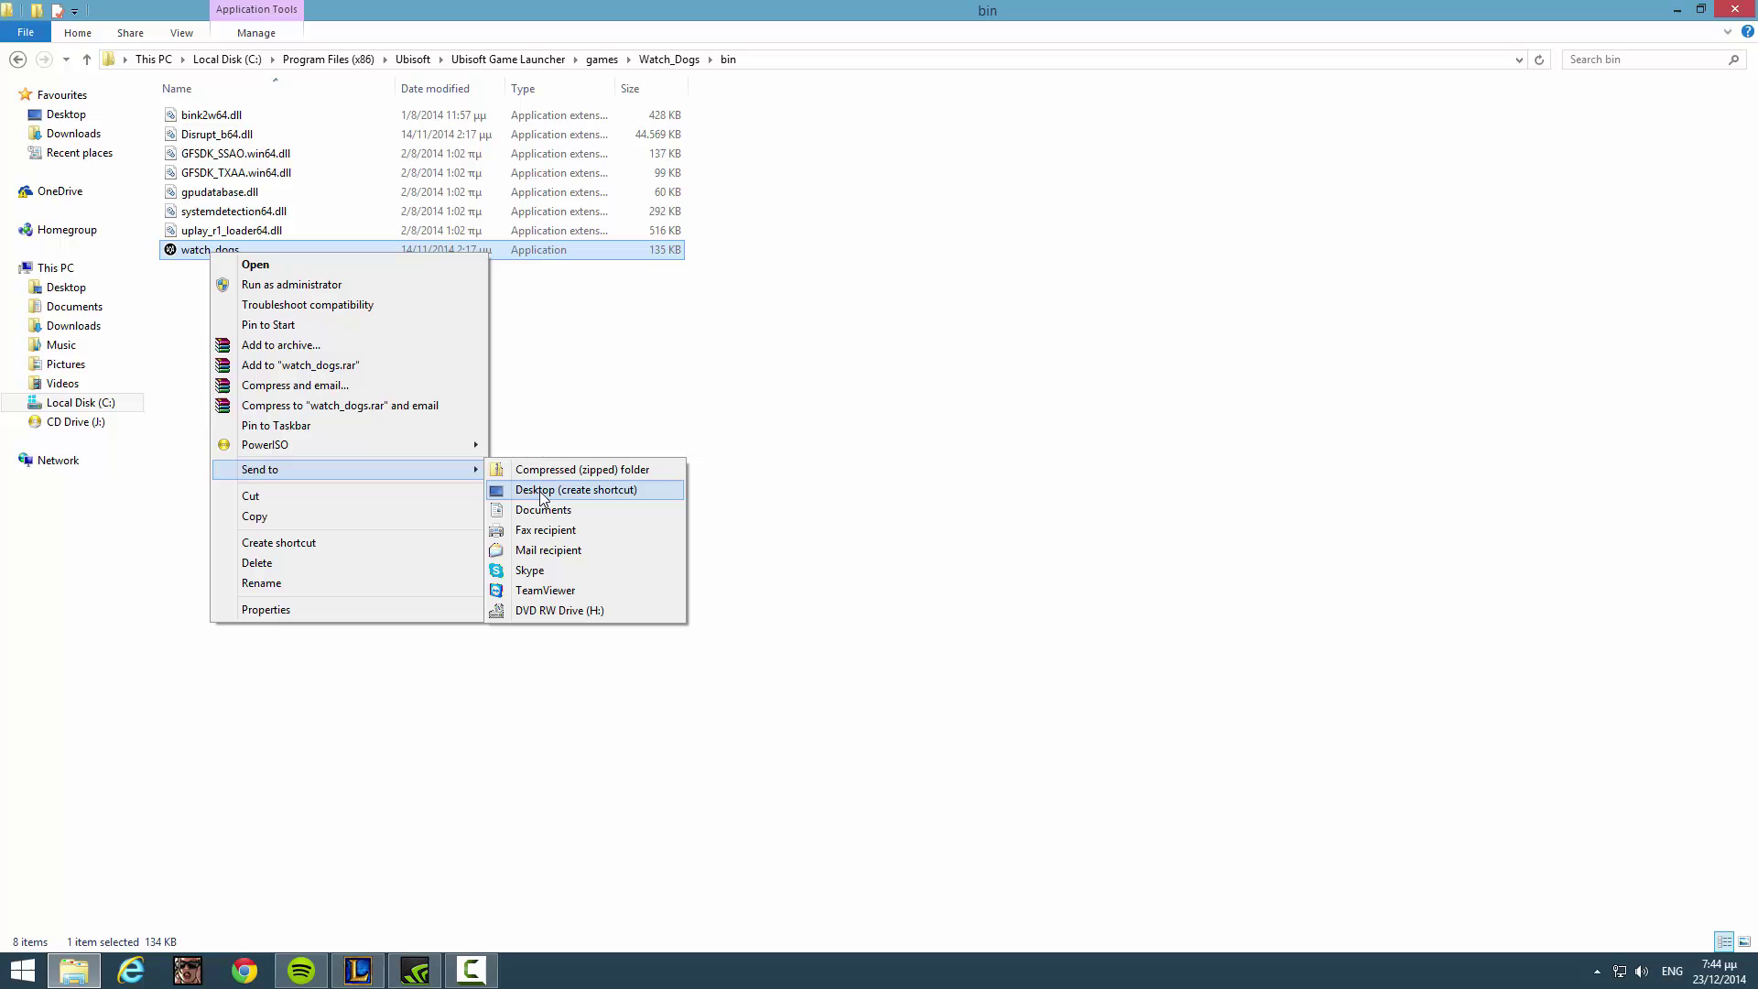
# Send a watch_dogs shortcut to the desktop and place it on the moon in the wallpaper.
pyautogui.click(575, 489)
pyautogui.click(1735, 9)
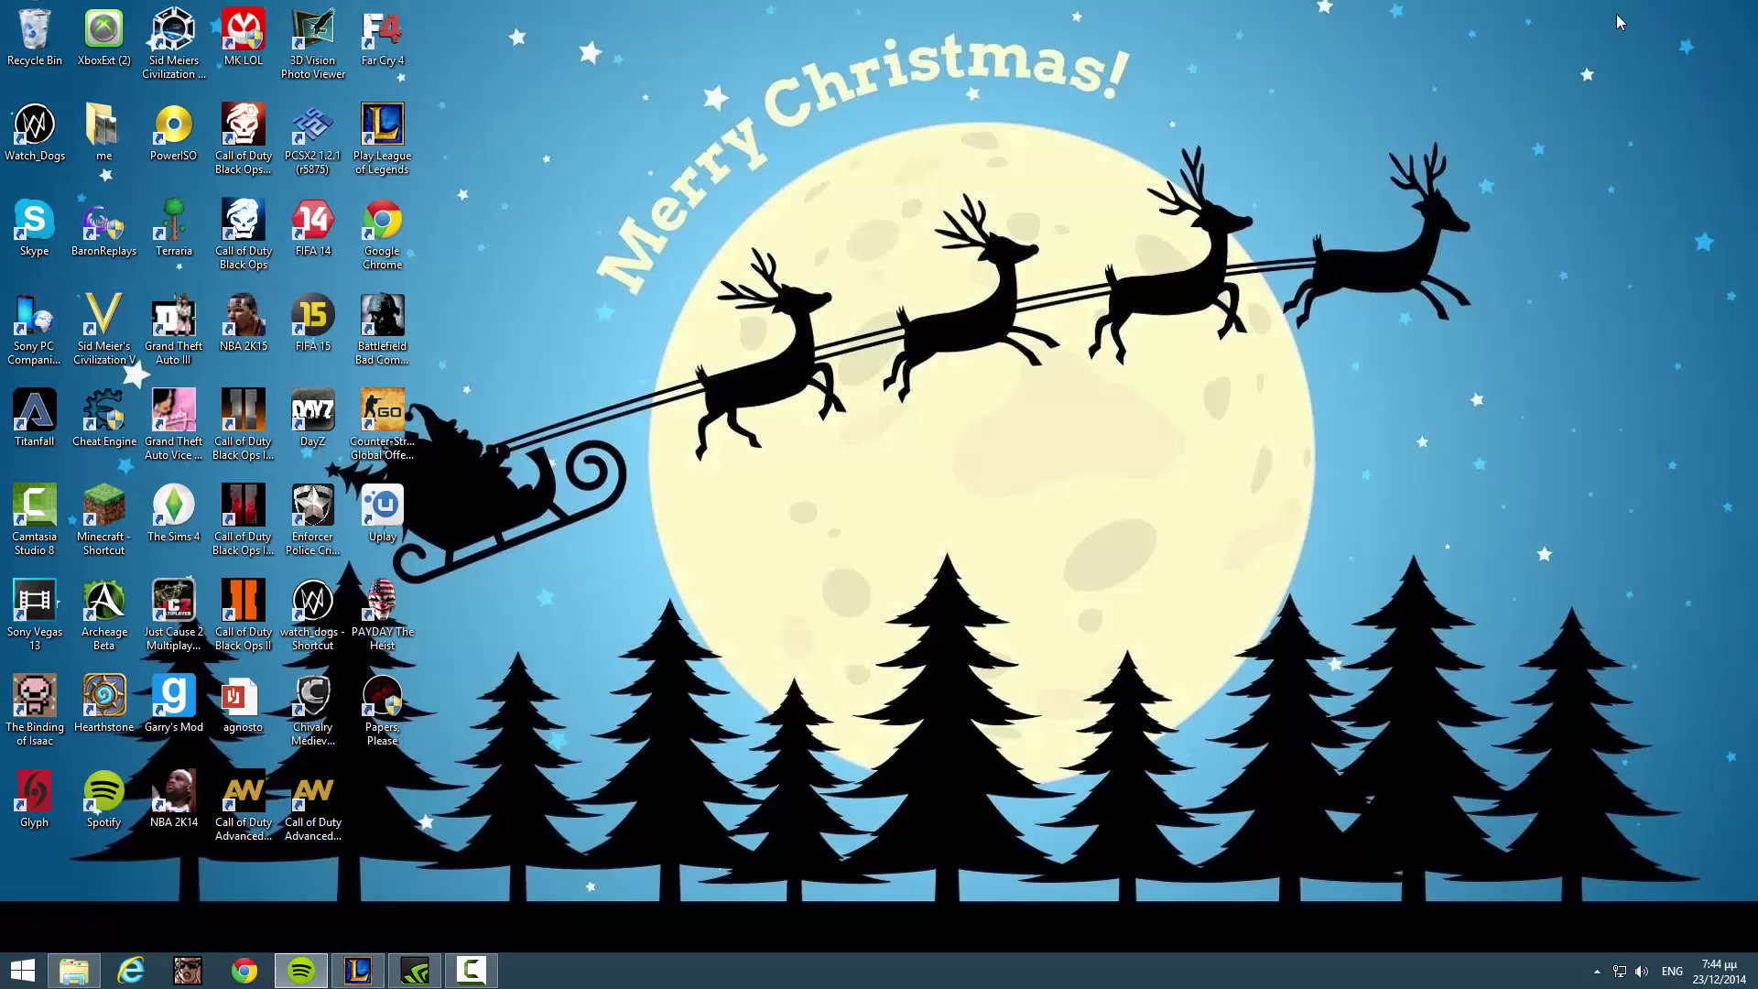
pyautogui.moveTo(313, 604); pyautogui.dragTo(1008, 426)
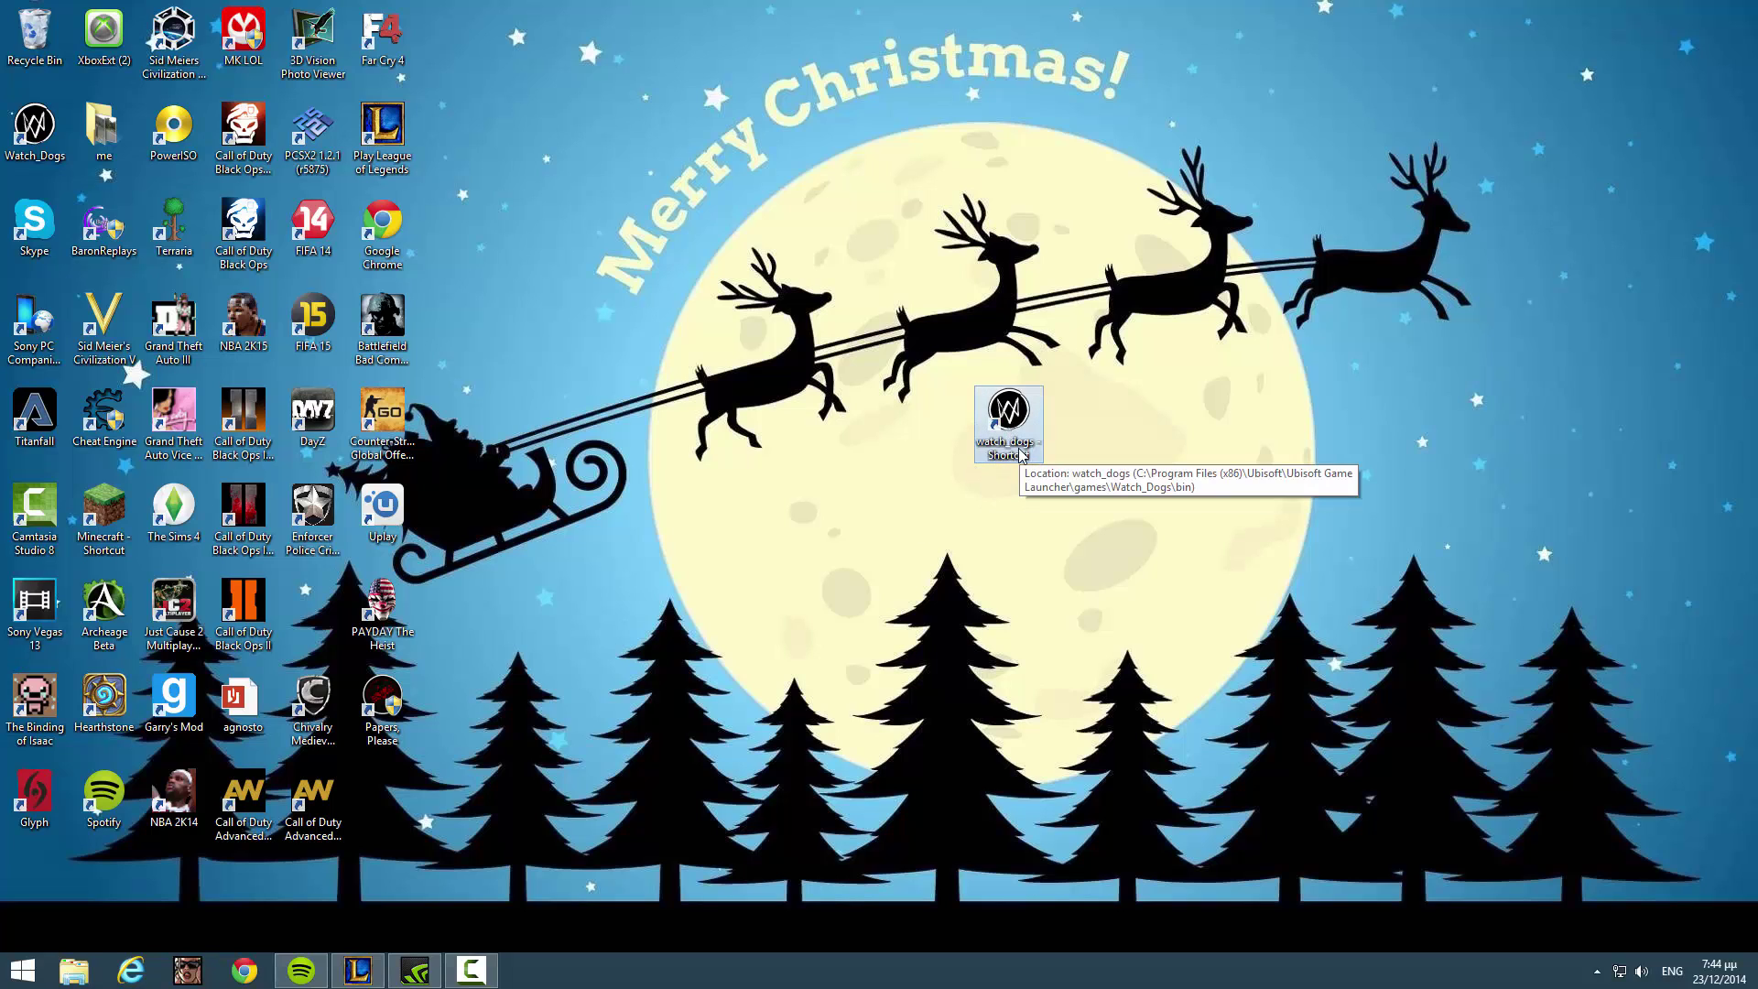
# Create a New Text Document on the desktop.
pyautogui.rightClick(770, 272)
pyautogui.moveTo(823, 422)
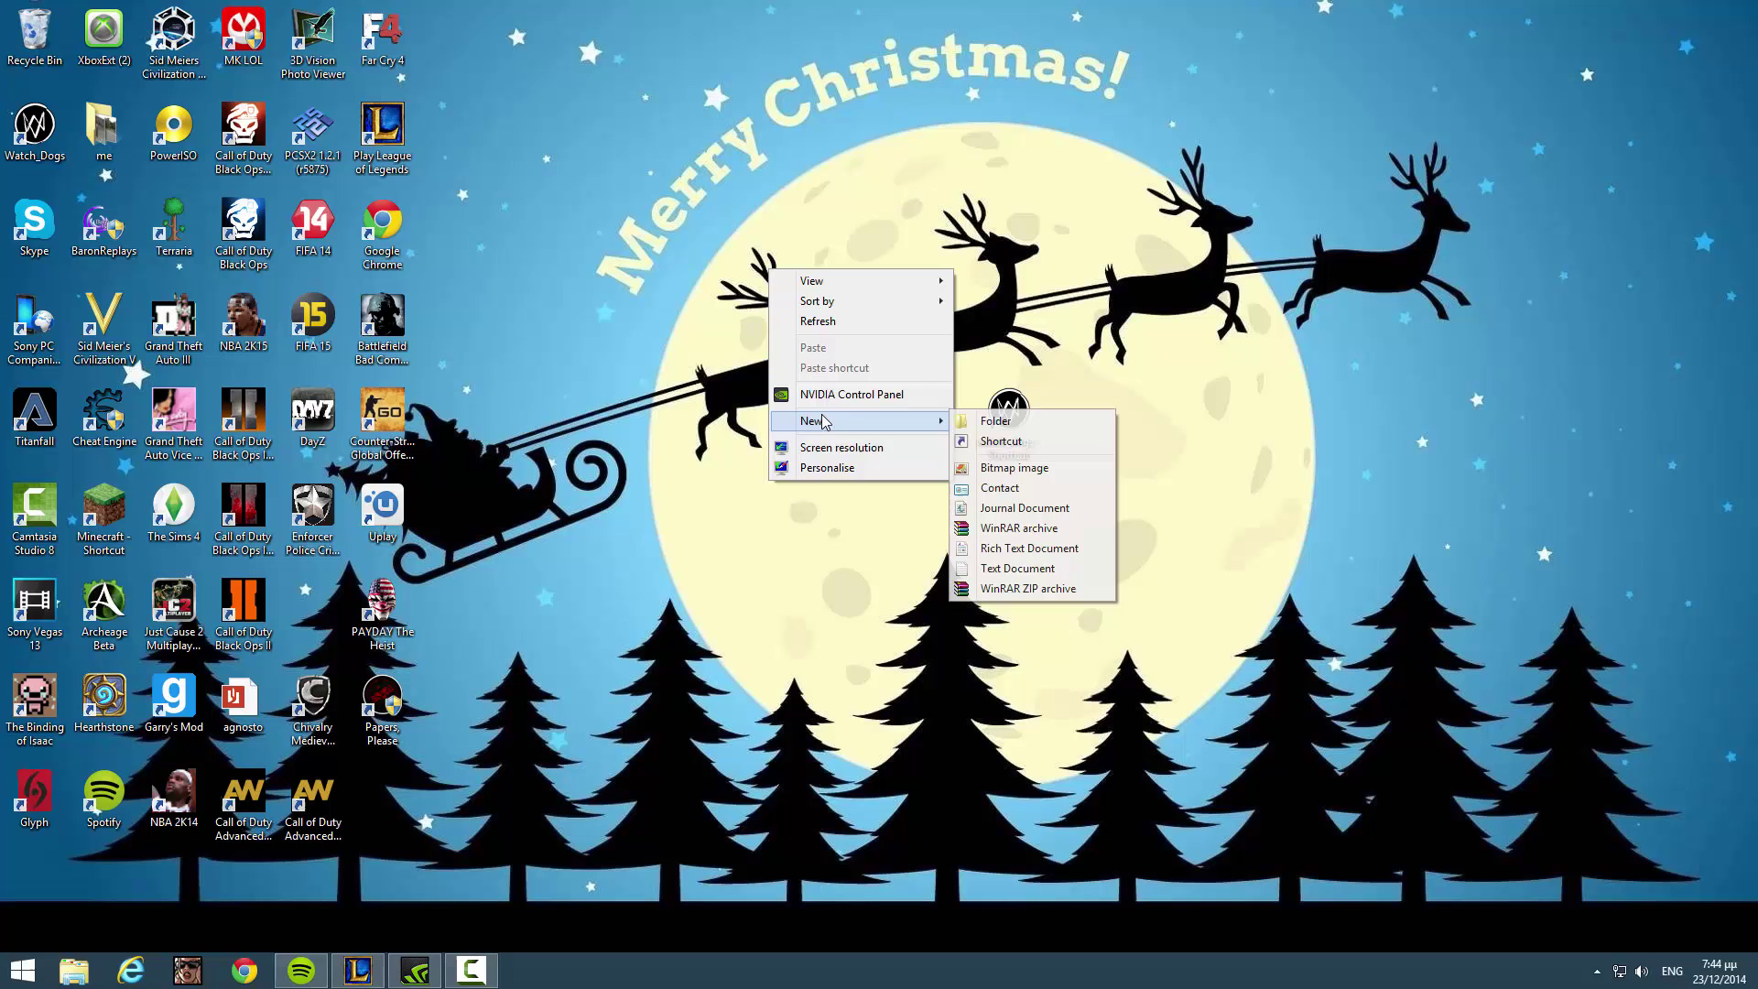
pyautogui.click(1020, 568)
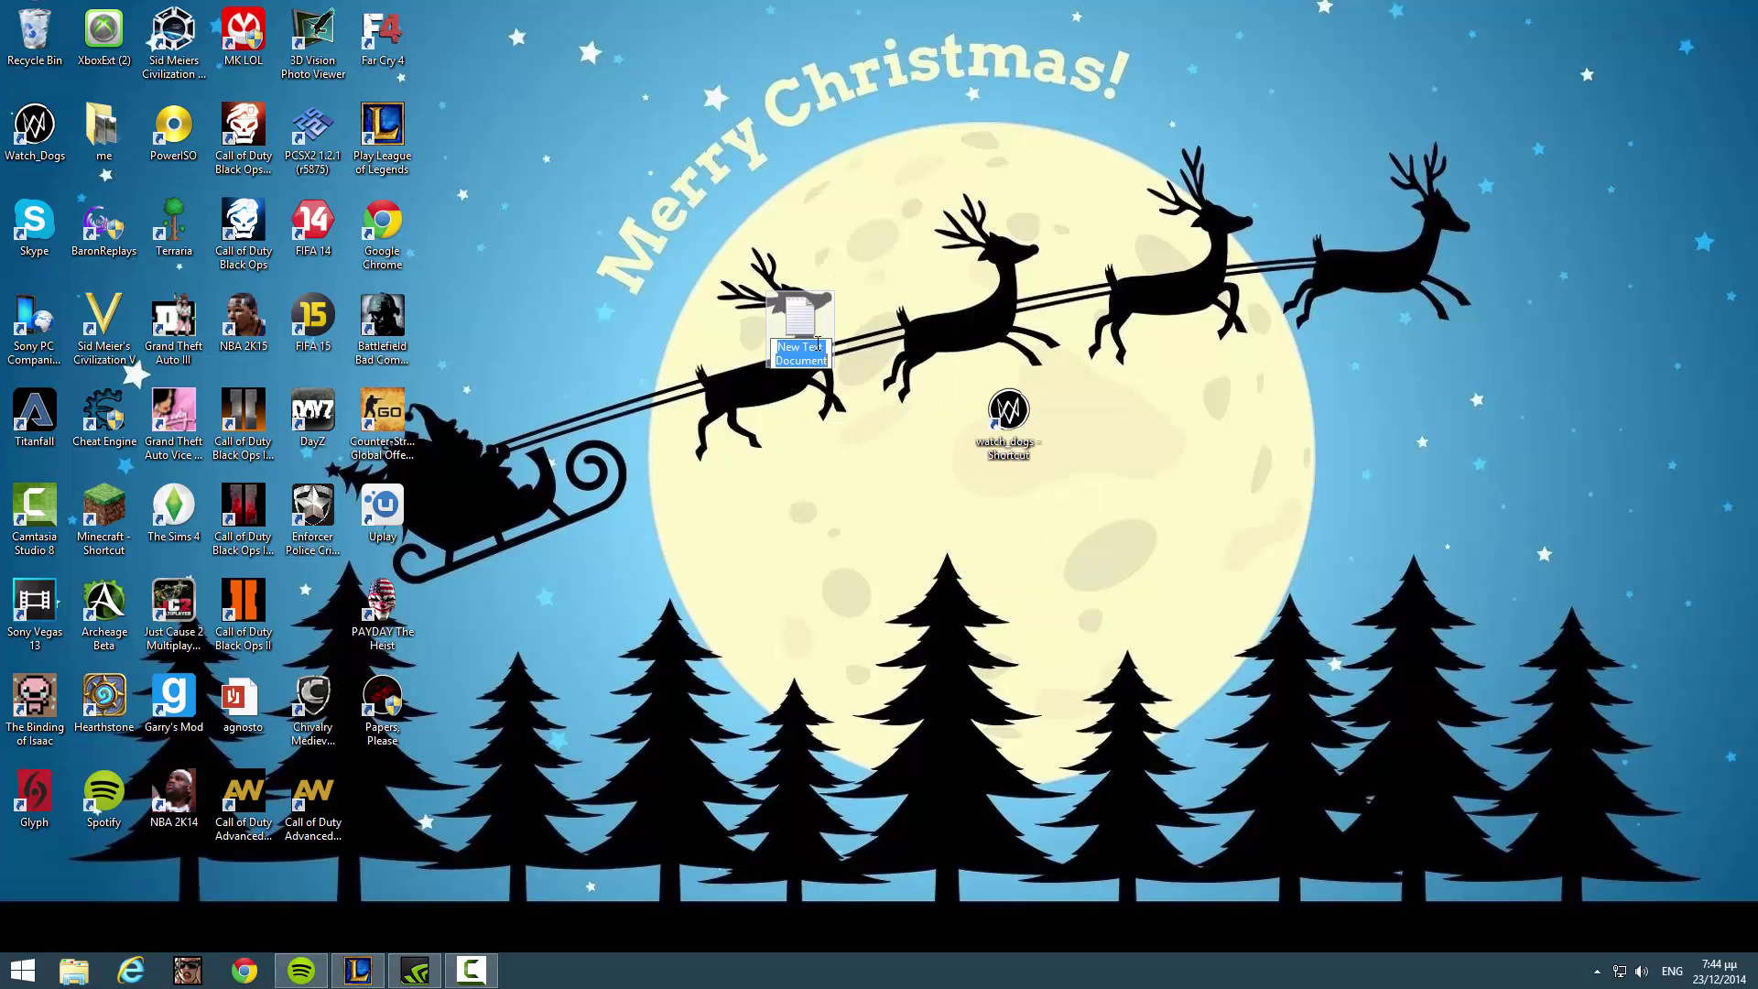
# Append -disablepagefilecheck to the watch_dogs shortcut's Target in its Properties, then select it.
pyautogui.rightClick(1015, 426)
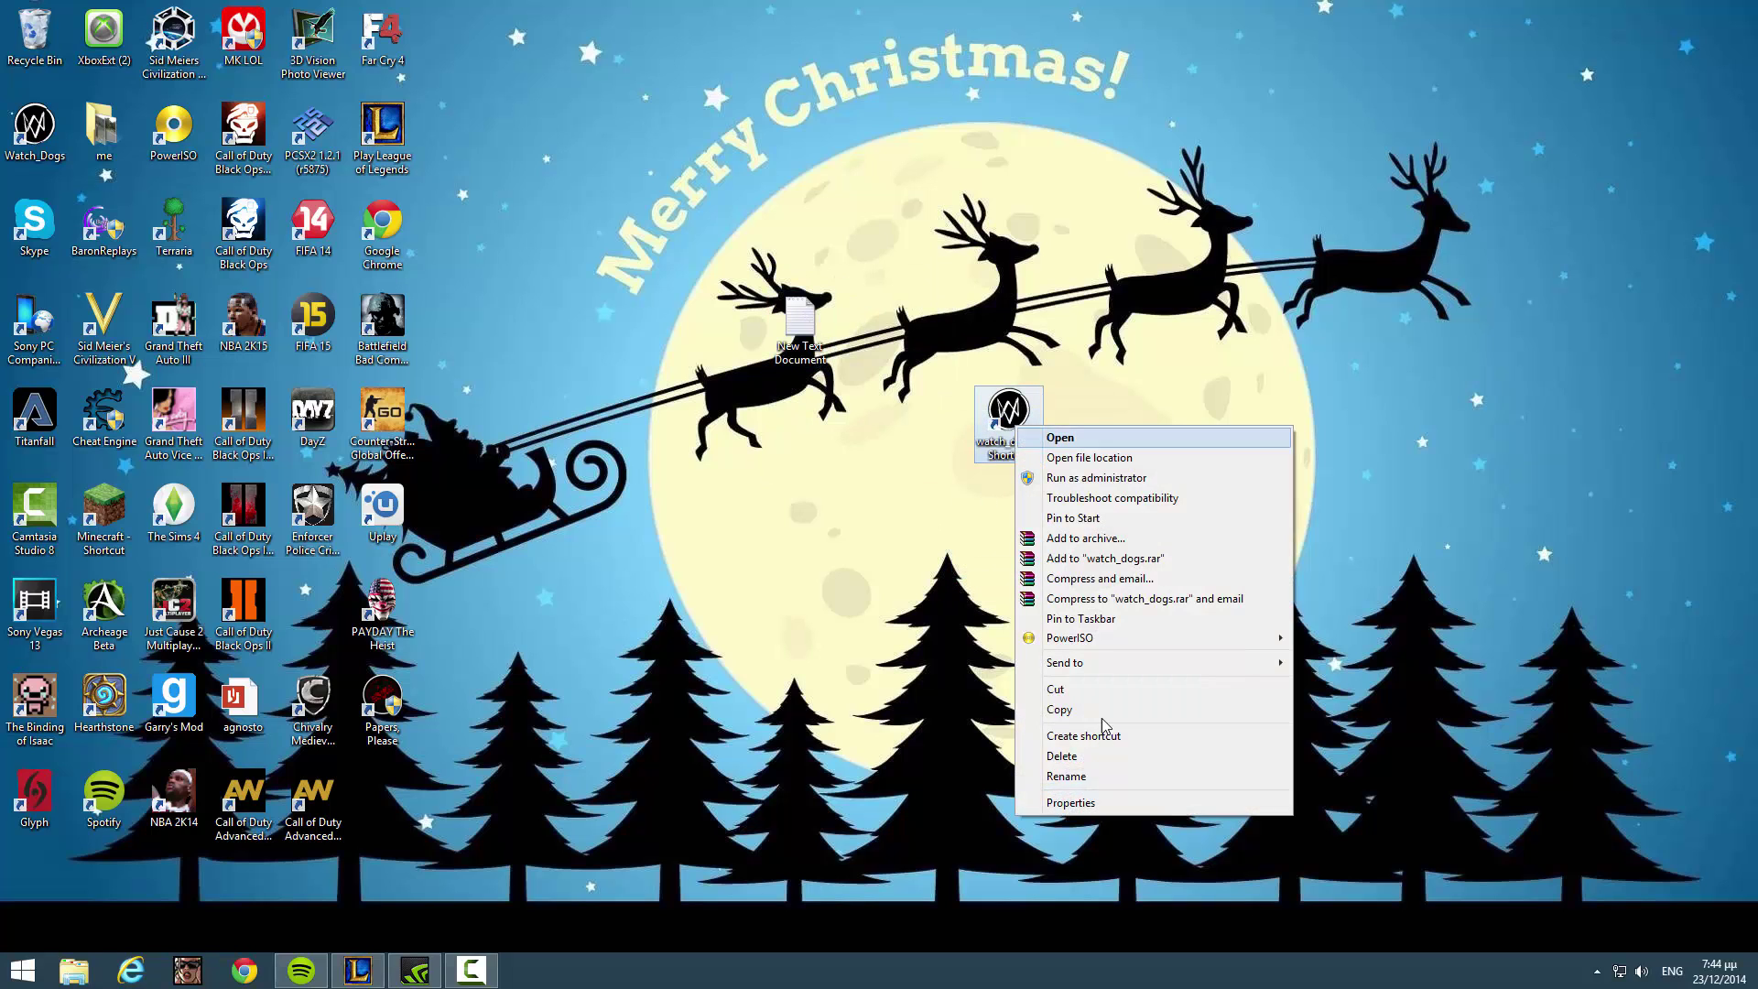
pyautogui.click(1104, 804)
pyautogui.click(1237, 591)
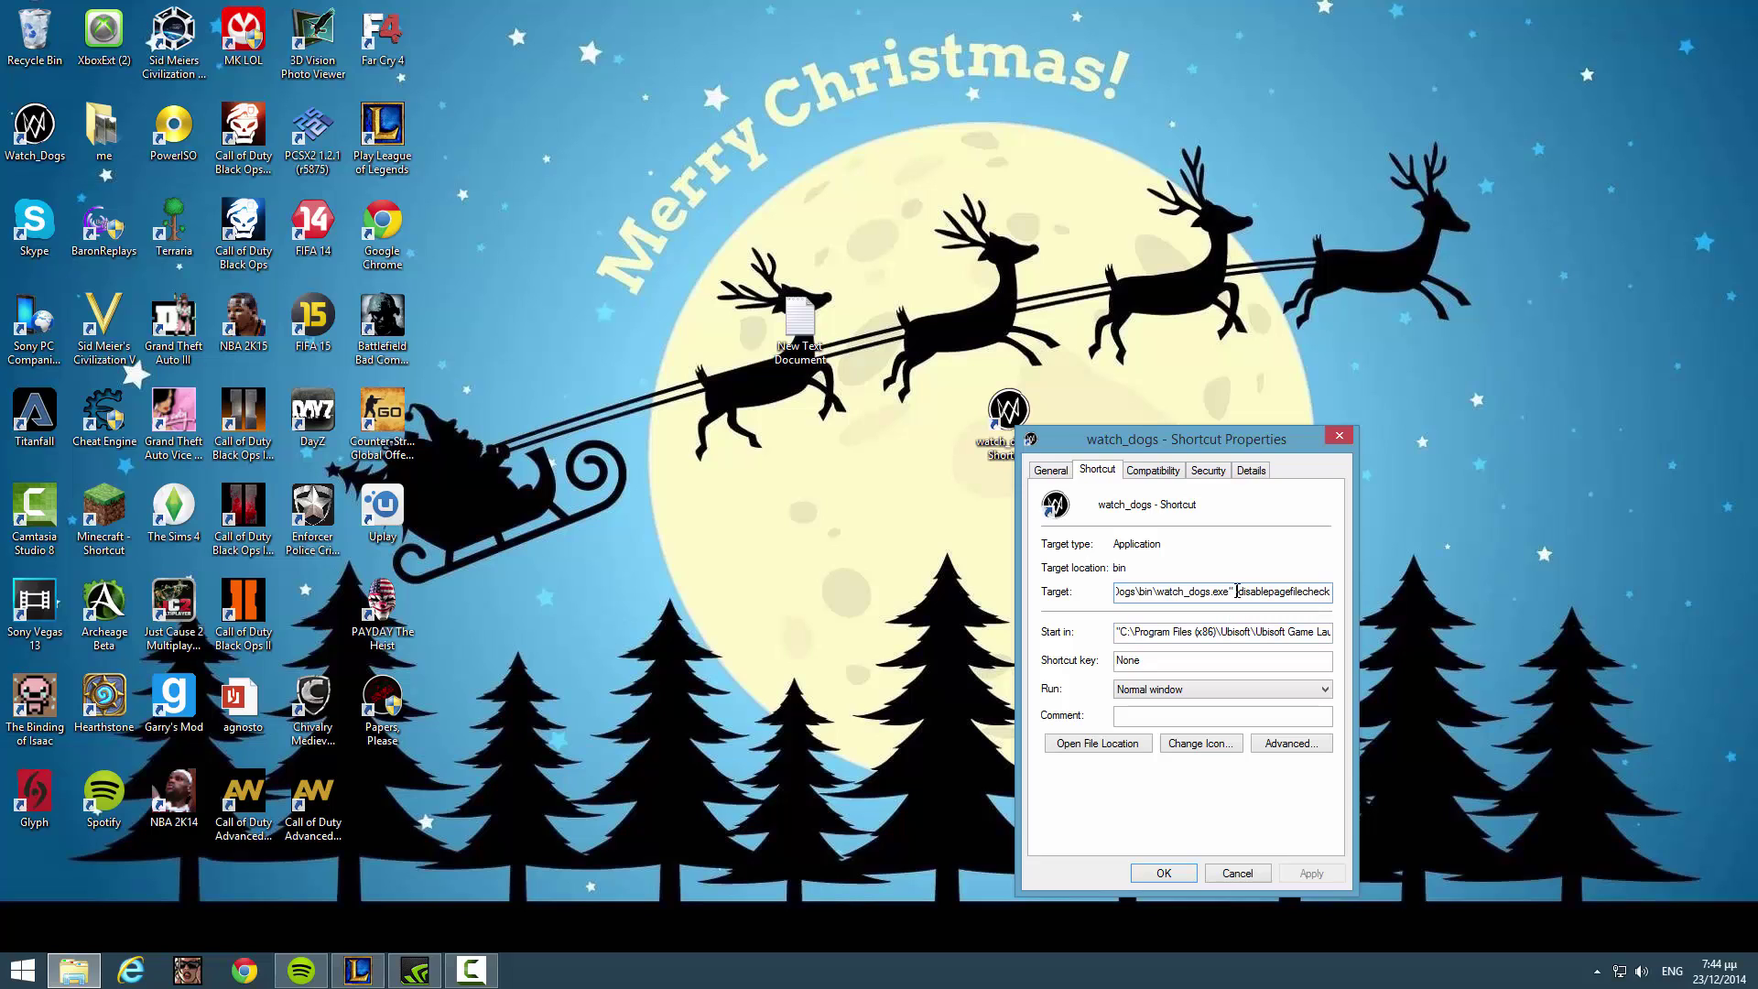
pyautogui.doubleClick(1237, 590)
pyautogui.click(1237, 591)
pyautogui.write('-')
pyautogui.moveTo(1234, 592); pyautogui.dragTo(1356, 595)
pyautogui.click(1240, 595)
pyautogui.moveTo(1235, 593); pyautogui.dragTo(1330, 595)
pyautogui.hotkey('ctrl', 'c')
# Paste -disablepagefilecheck into the New Text Document in Notepad and select the line.
pyautogui.doubleClick(793, 345)
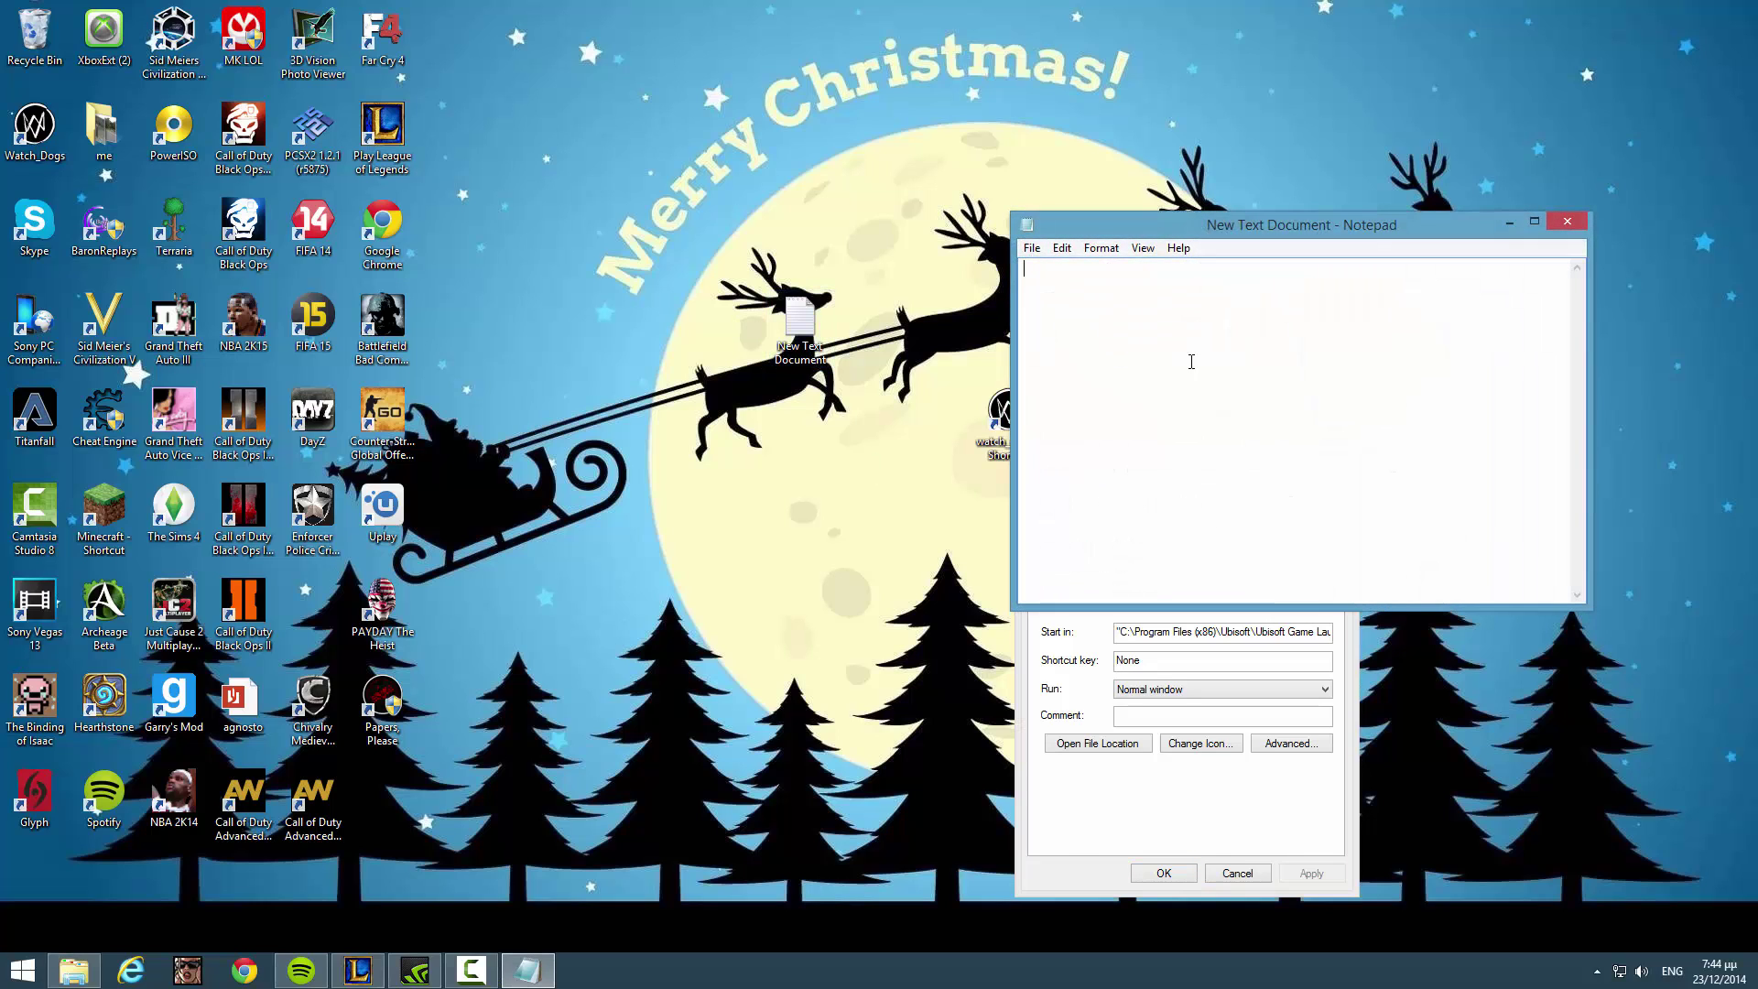
pyautogui.click(1062, 248)
pyautogui.moveTo(1032, 249)
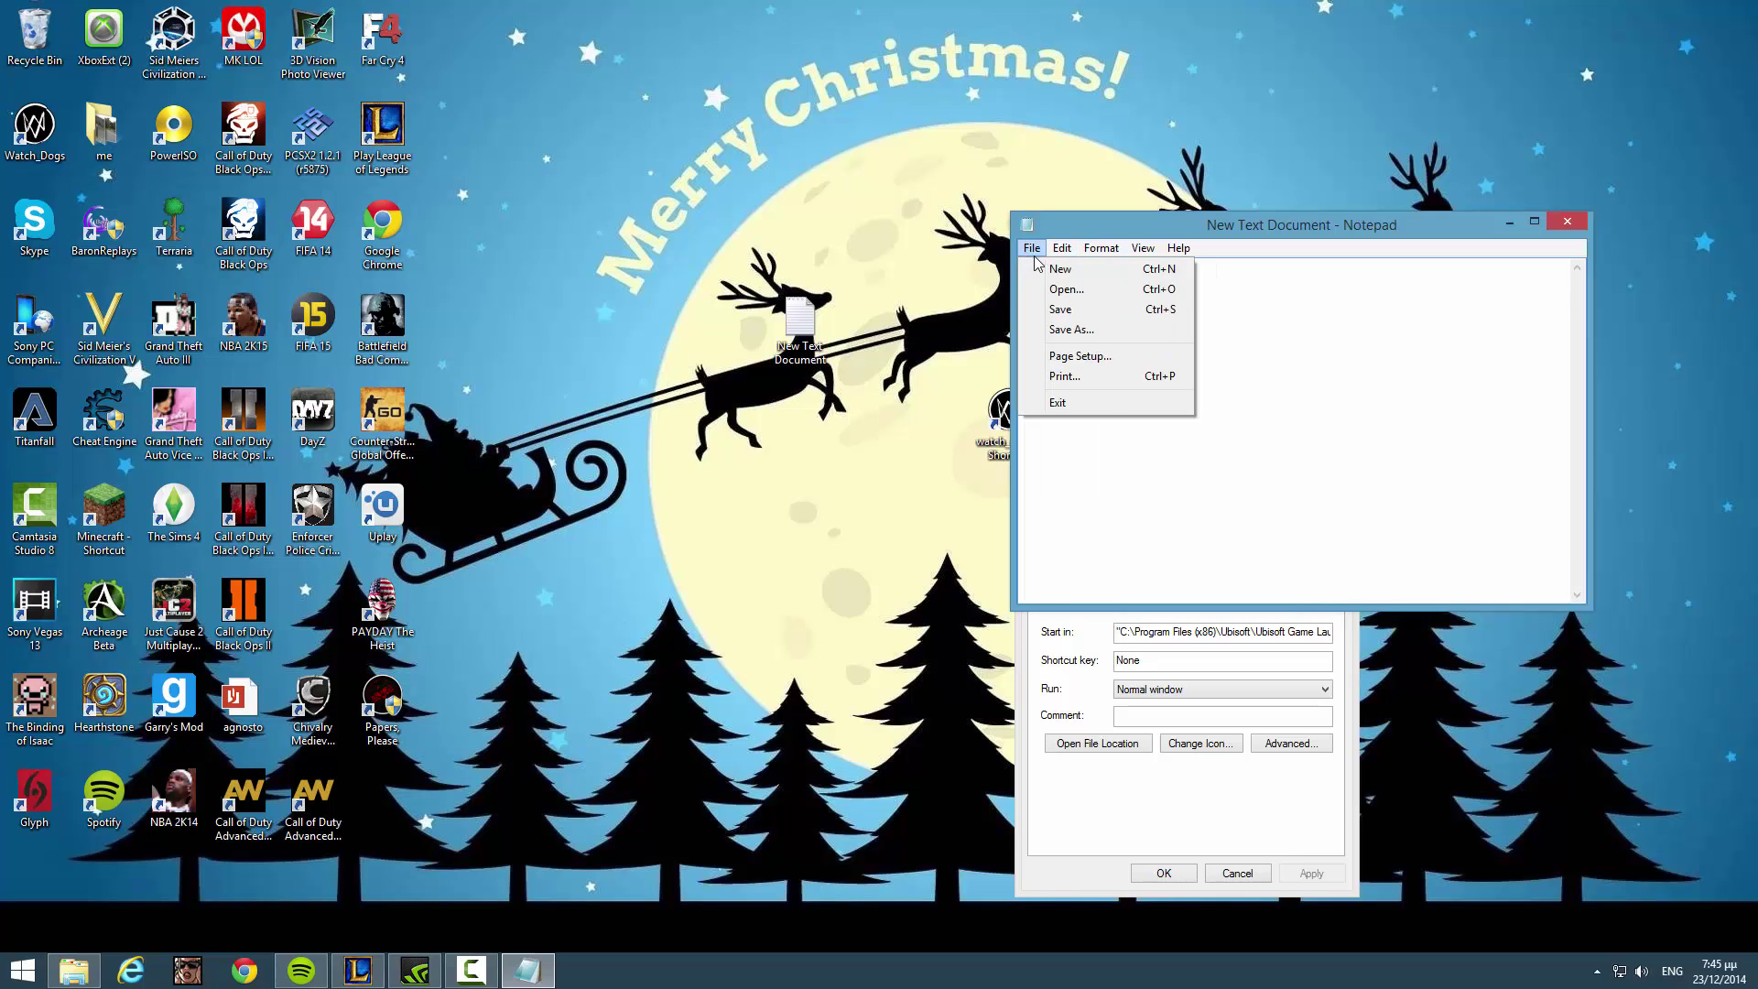
pyautogui.rightClick(1110, 346)
pyautogui.click(1169, 443)
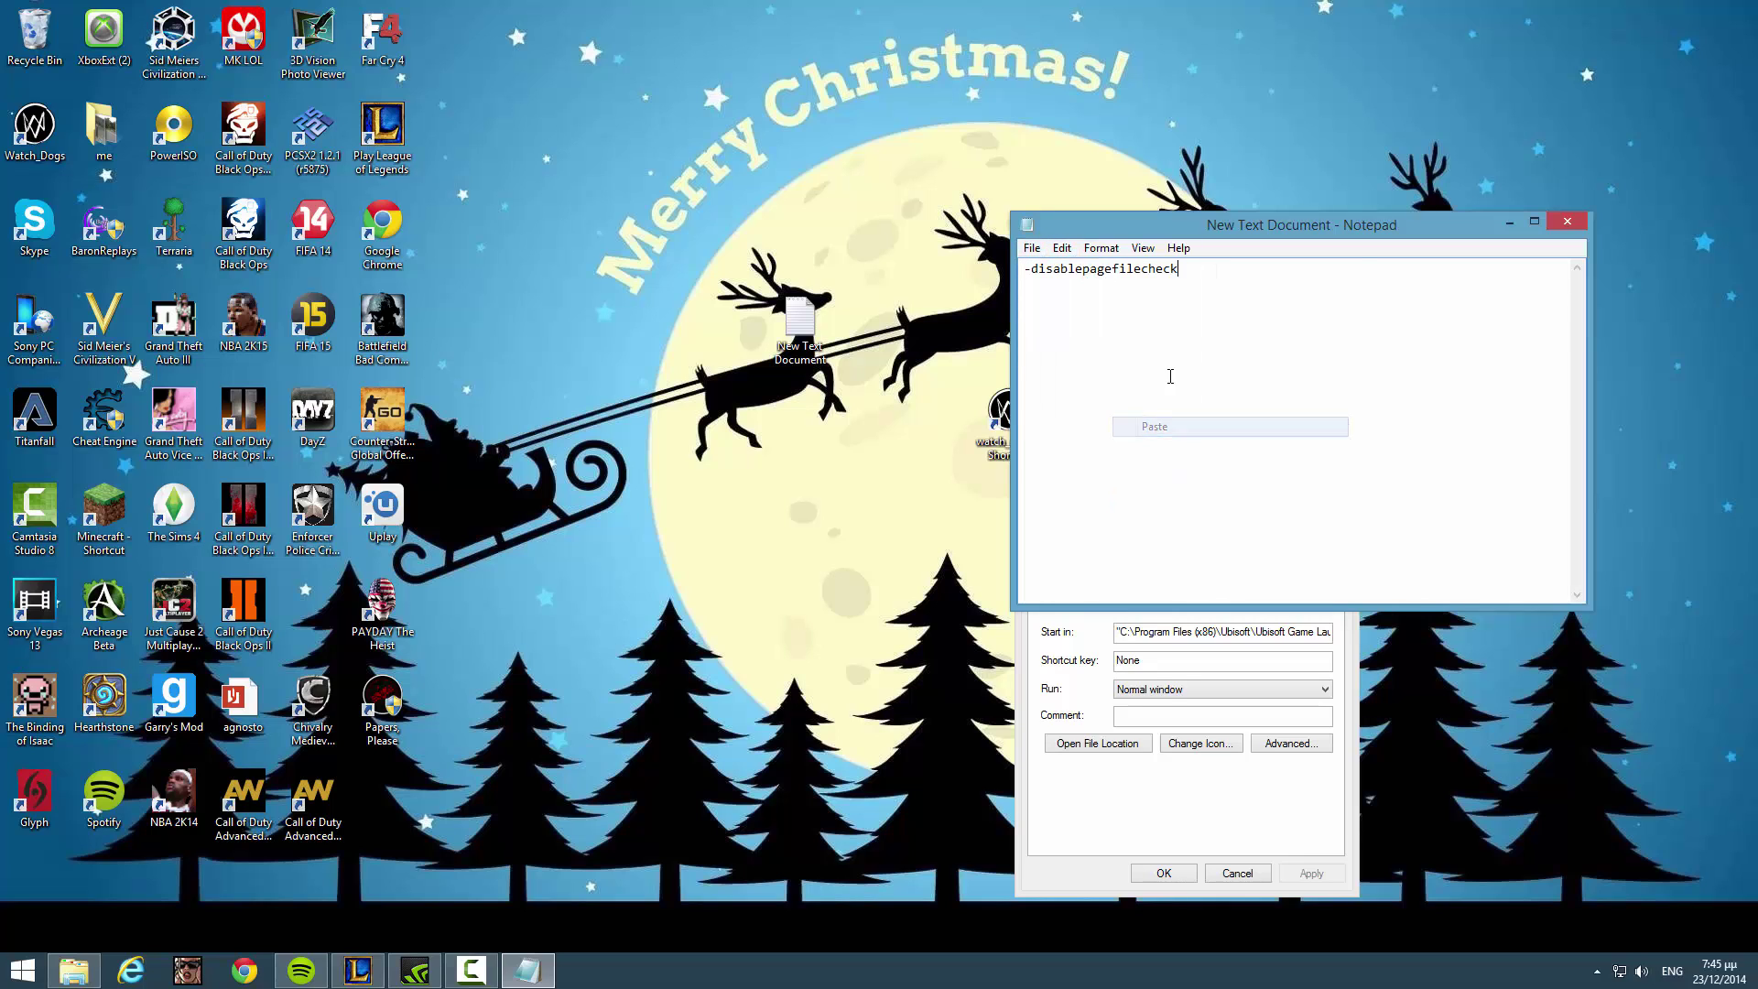
pyautogui.hotkey('ctrl', 'a')
pyautogui.click(1135, 302)
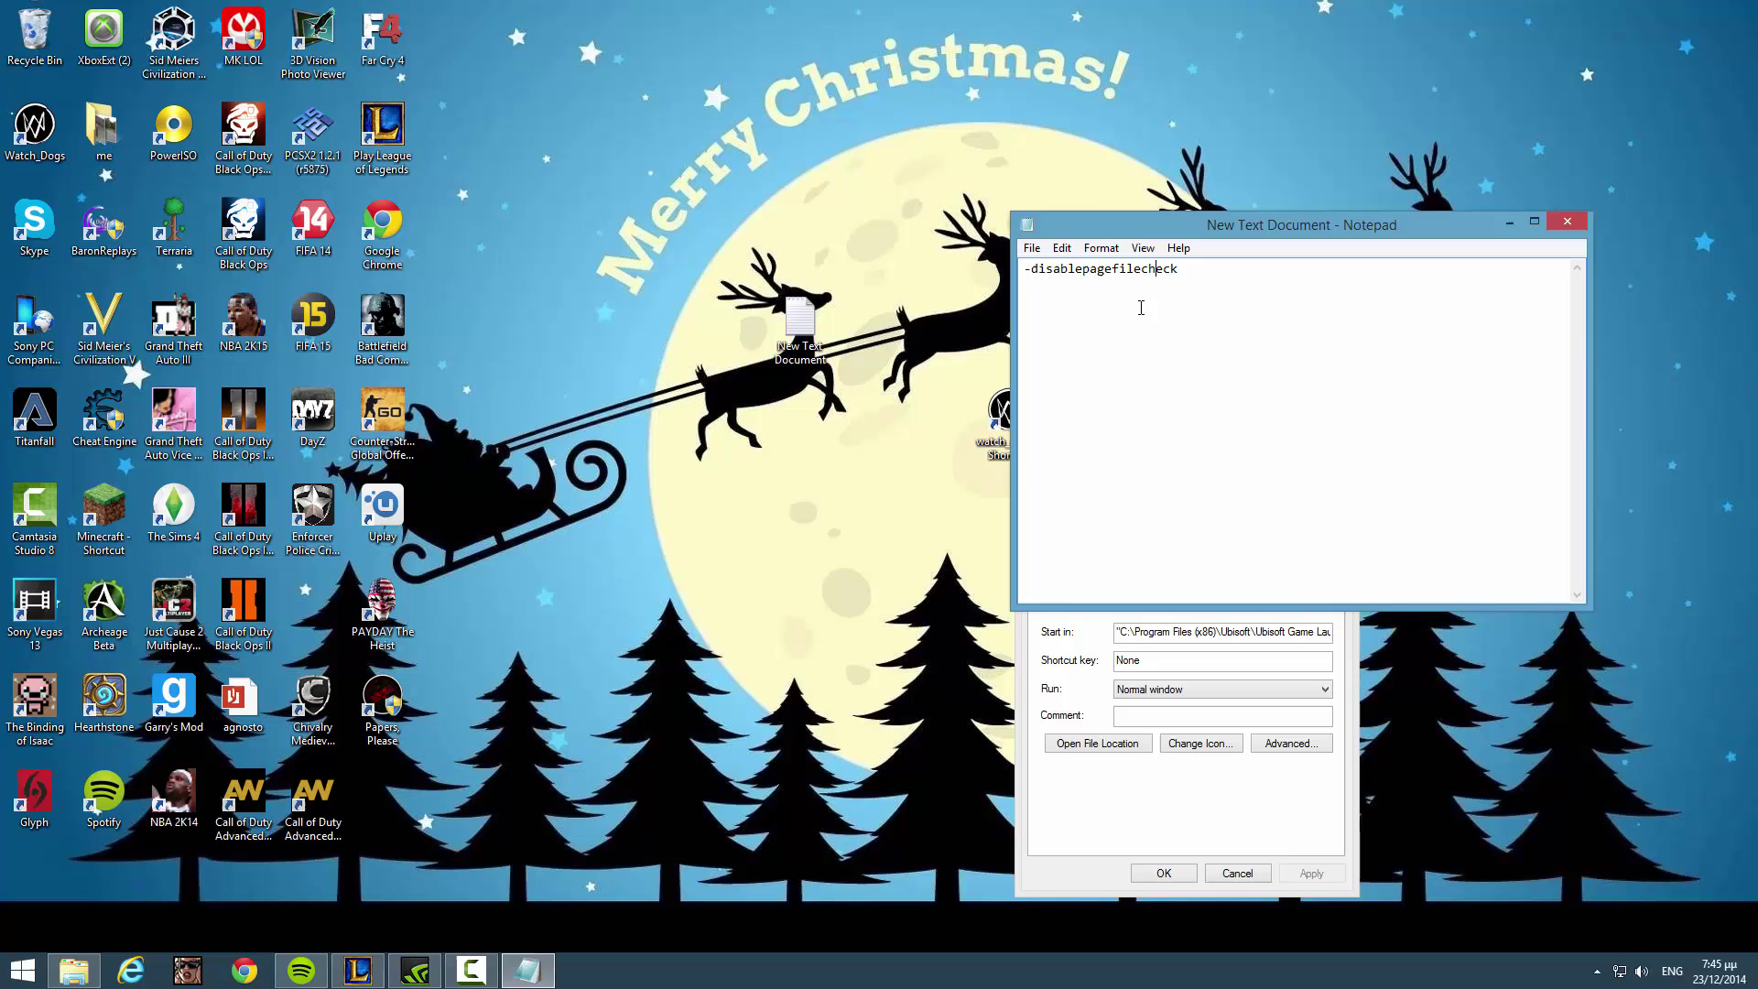
pyautogui.press('alt')
pyautogui.click(1047, 289)
pyautogui.moveTo(1024, 269); pyautogui.dragTo(1228, 275)
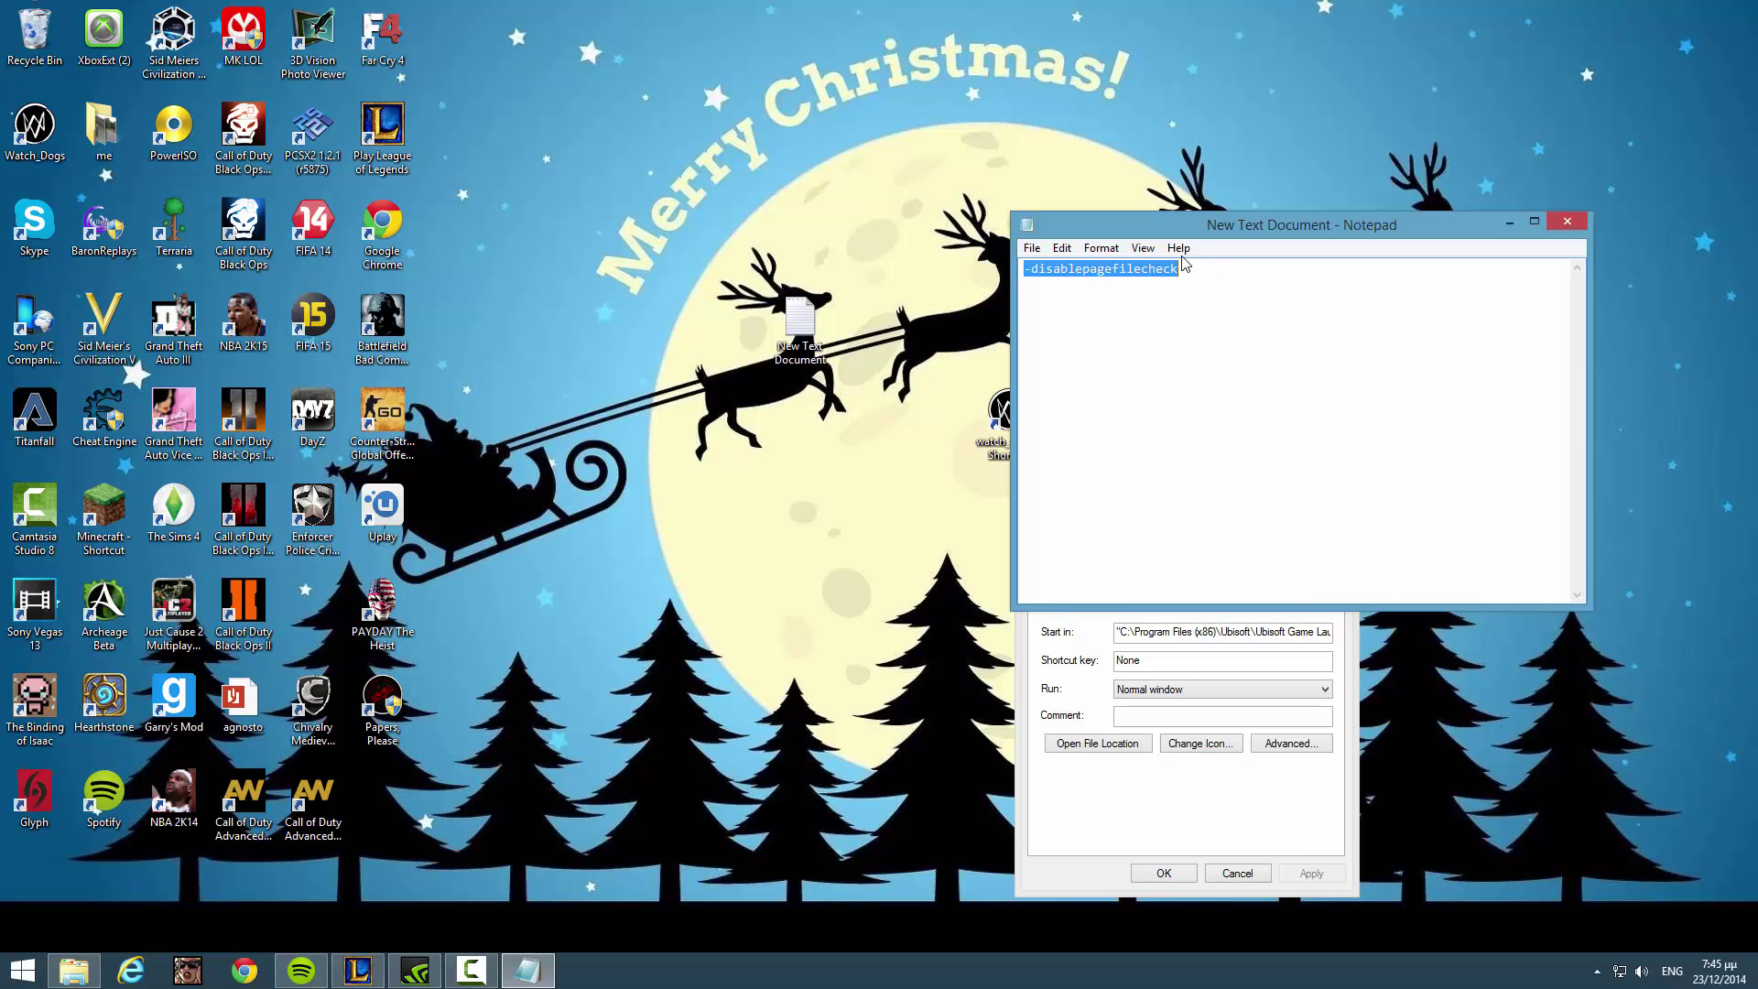
# Close the shortcut's Properties window and the Notepad window.
pyautogui.click(1108, 634)
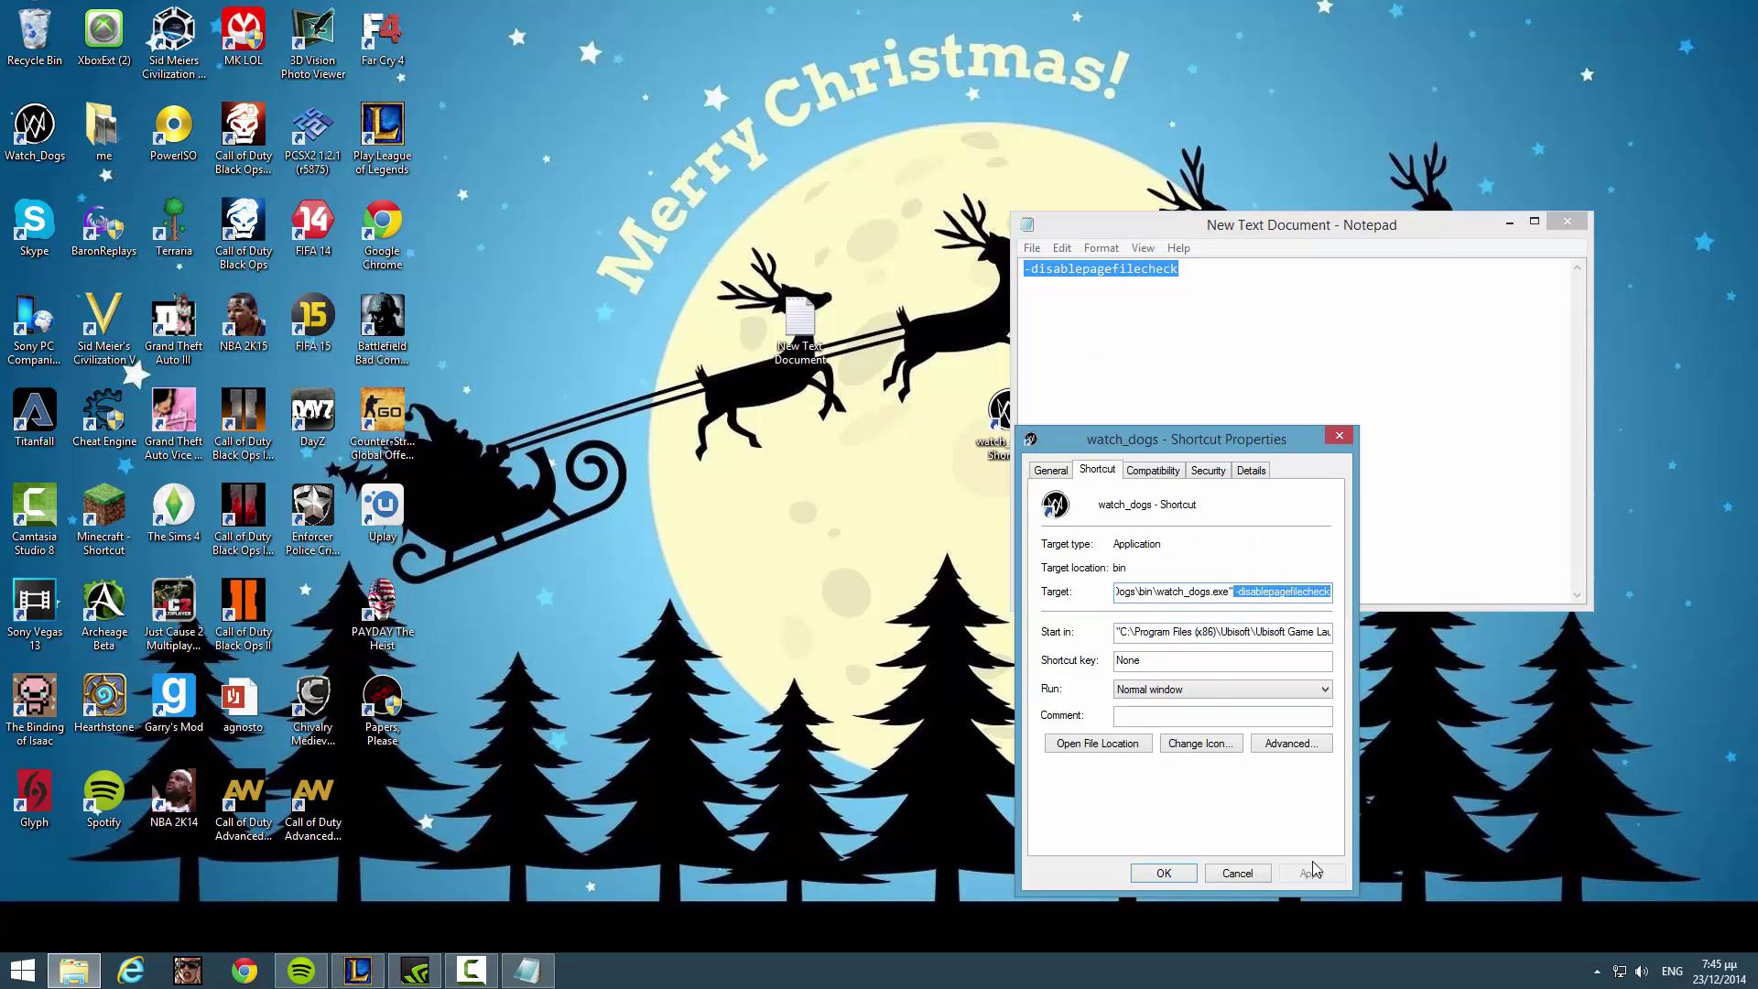
pyautogui.click(1339, 436)
pyautogui.click(1567, 223)
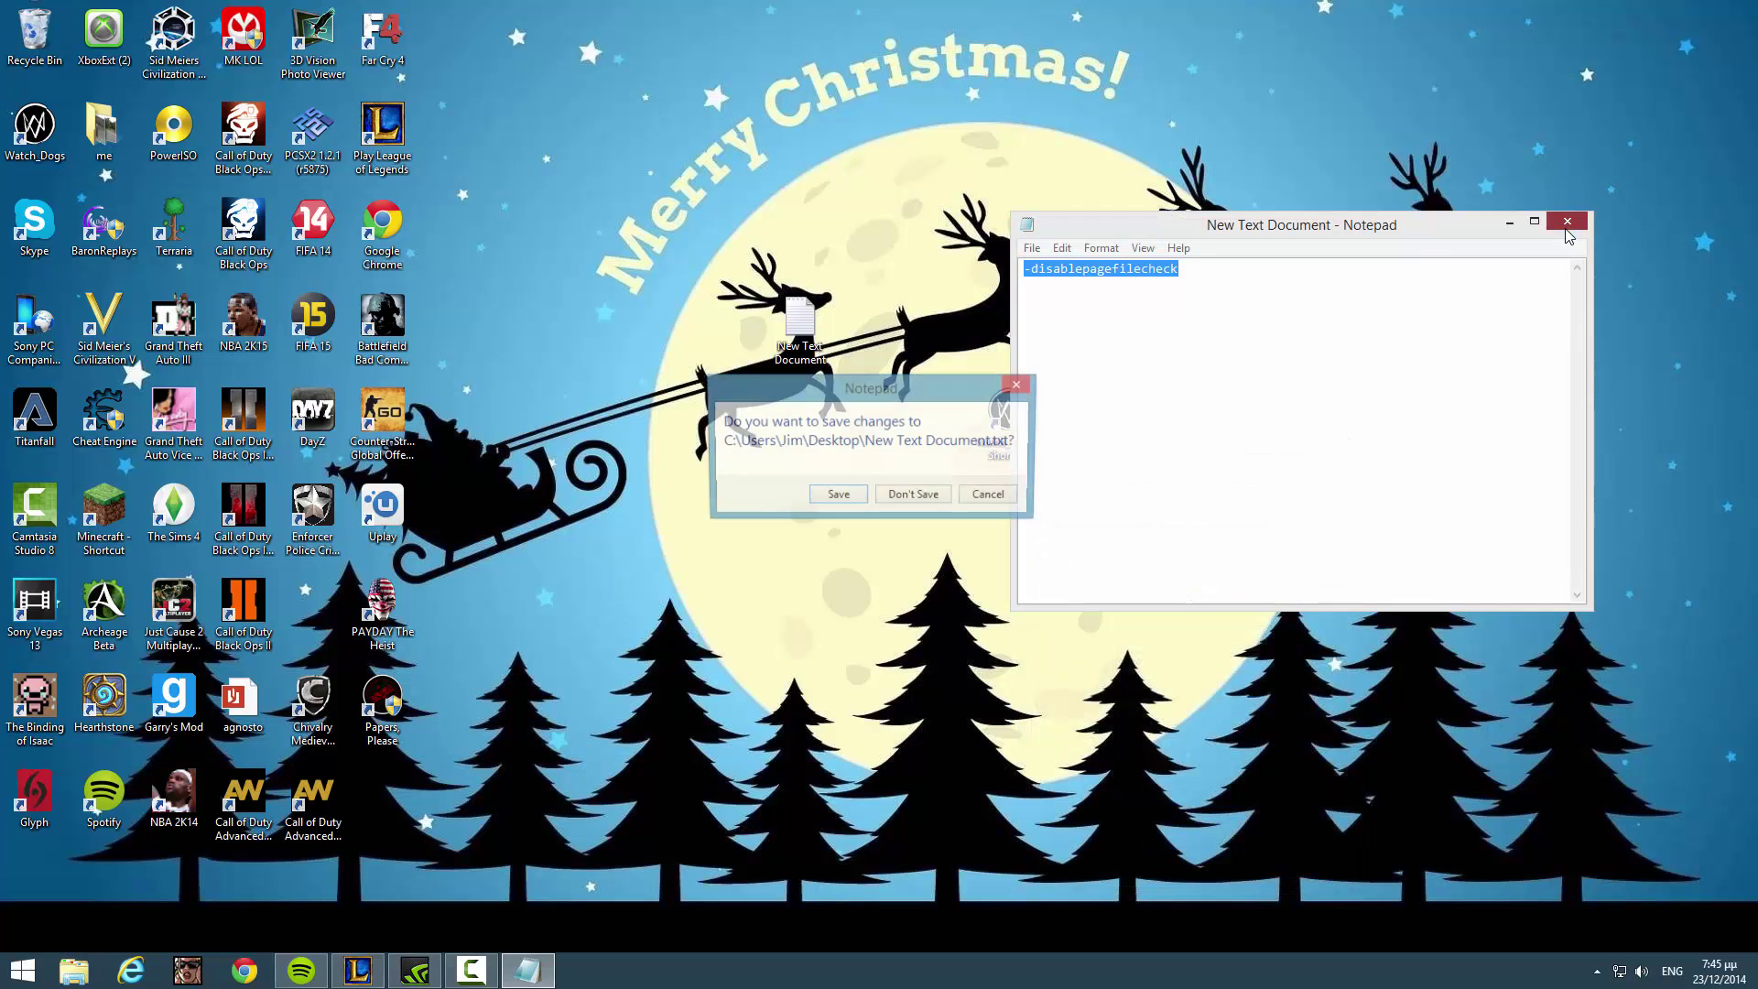
# Choose Don't Save so Notepad closes without keeping the note.
pyautogui.click(910, 497)
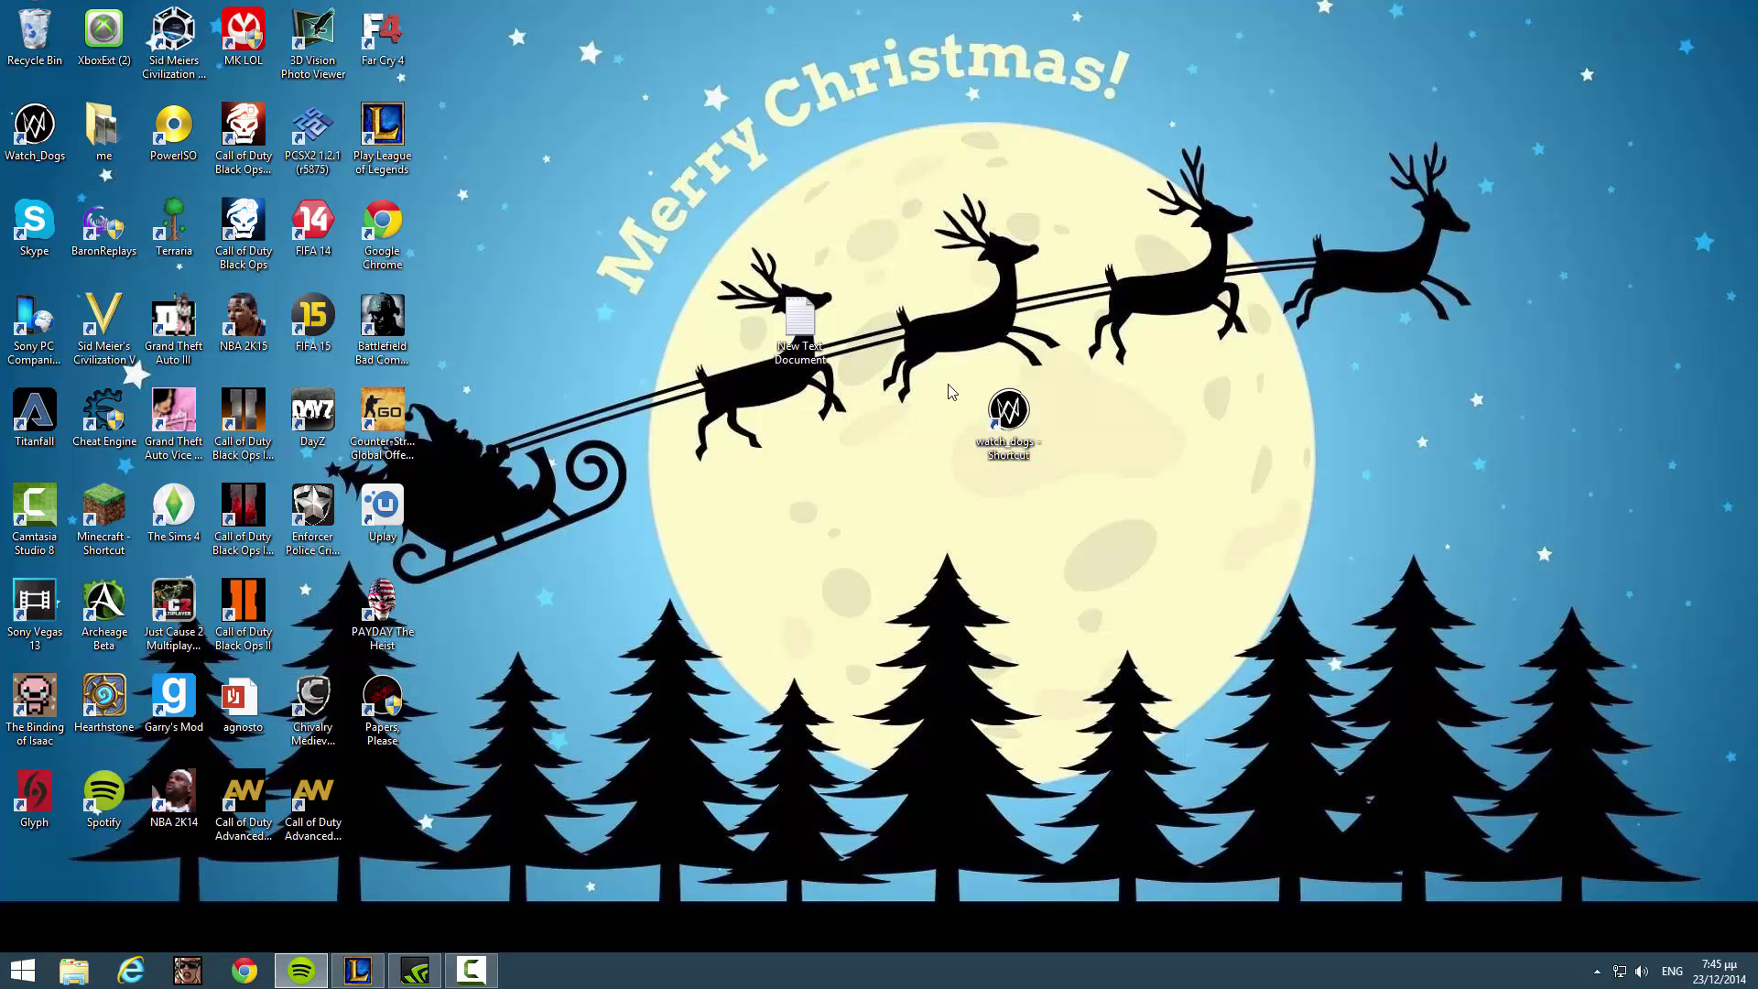
# Open G2A in Chrome, load two more rows of games, and search for 'watc'.
pyautogui.click(244, 970)
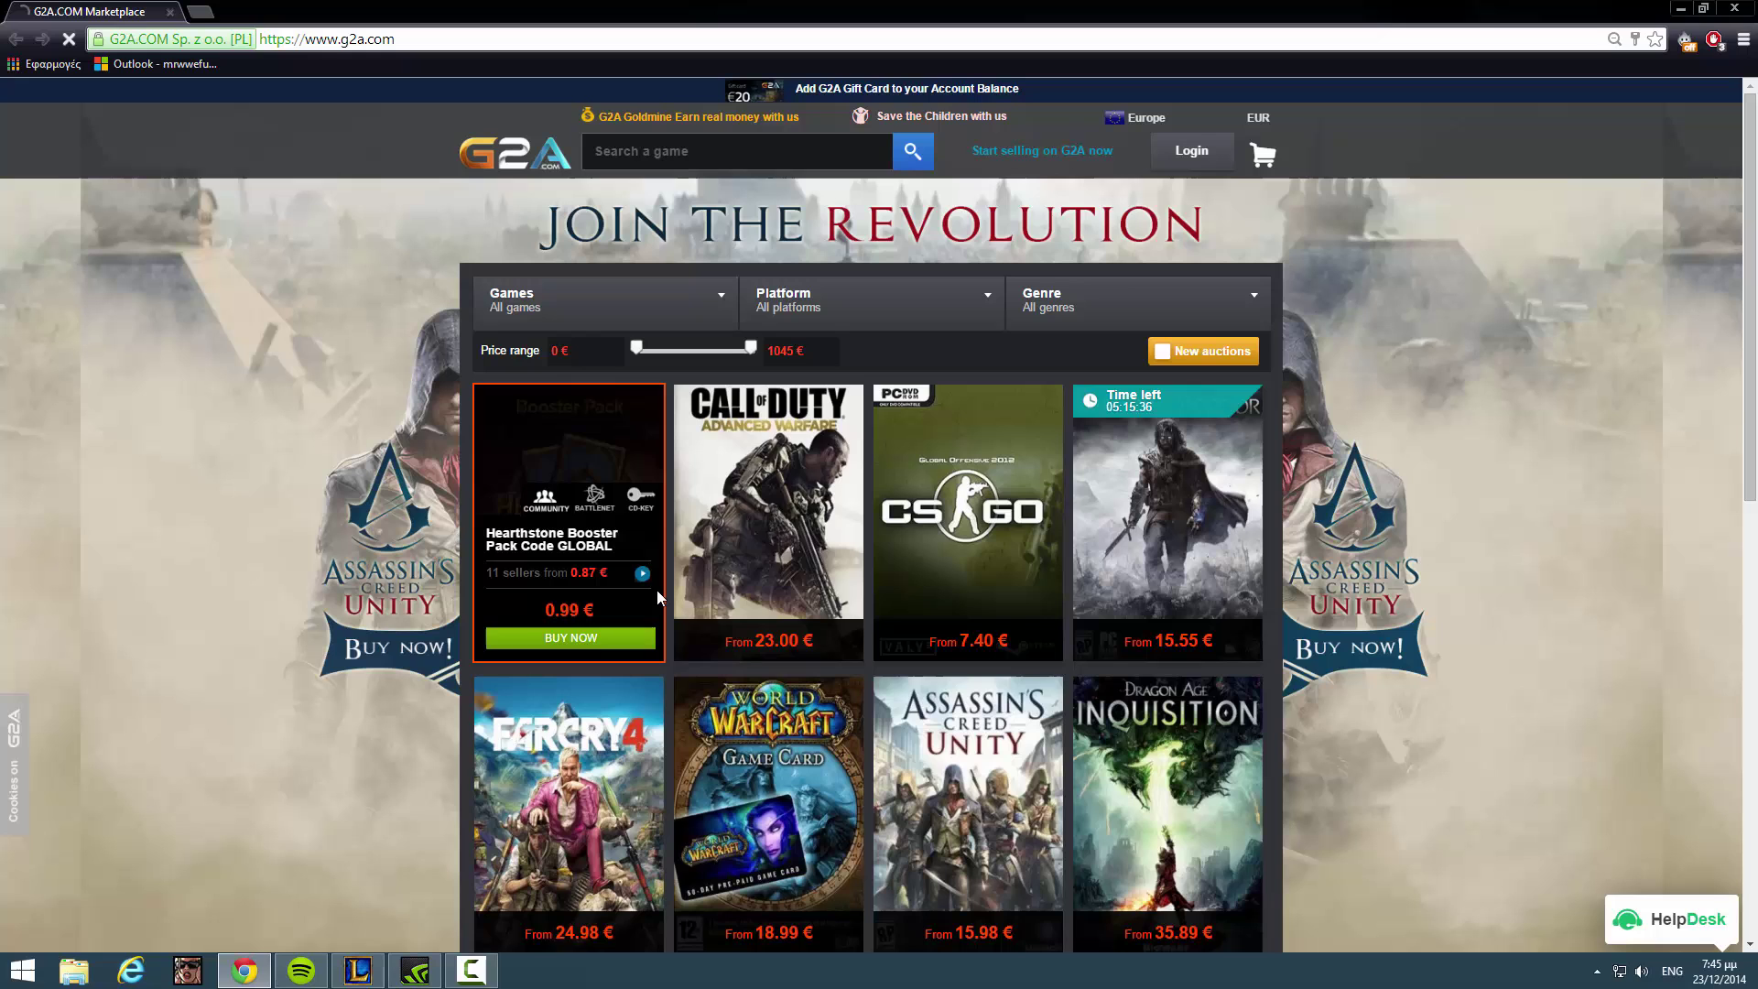
pyautogui.scroll(-7, 710, 596)
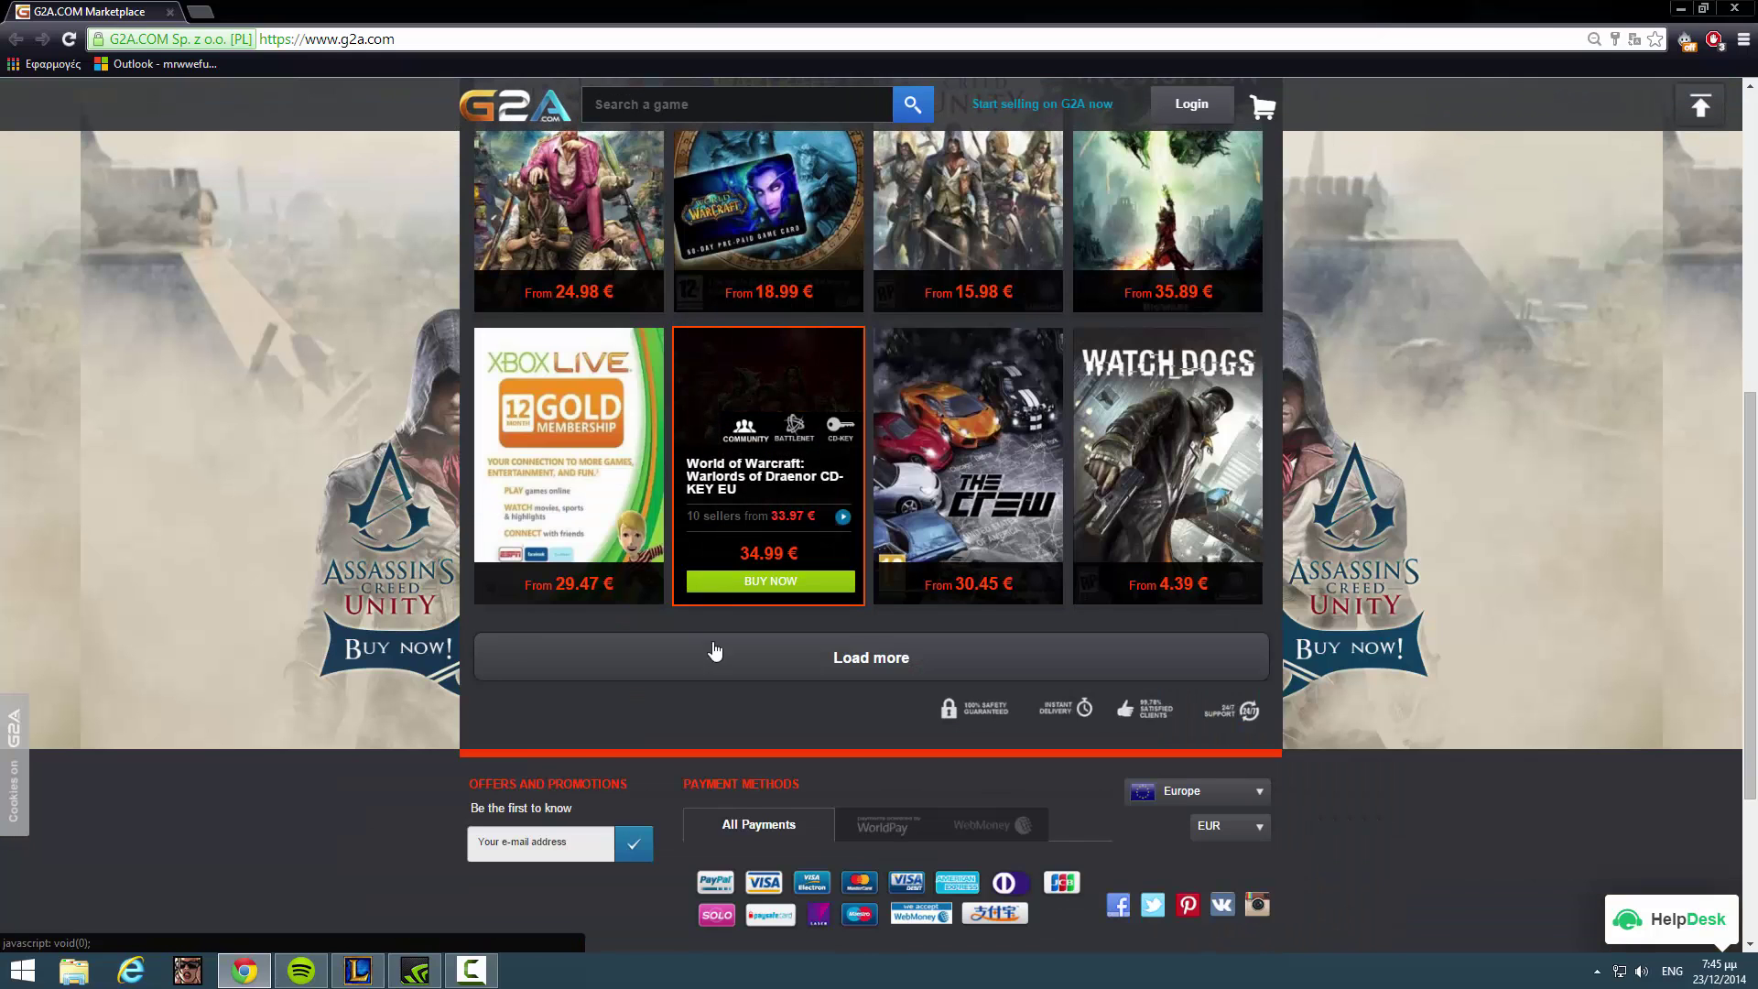
pyautogui.click(733, 672)
pyautogui.scroll(-10, 732, 672)
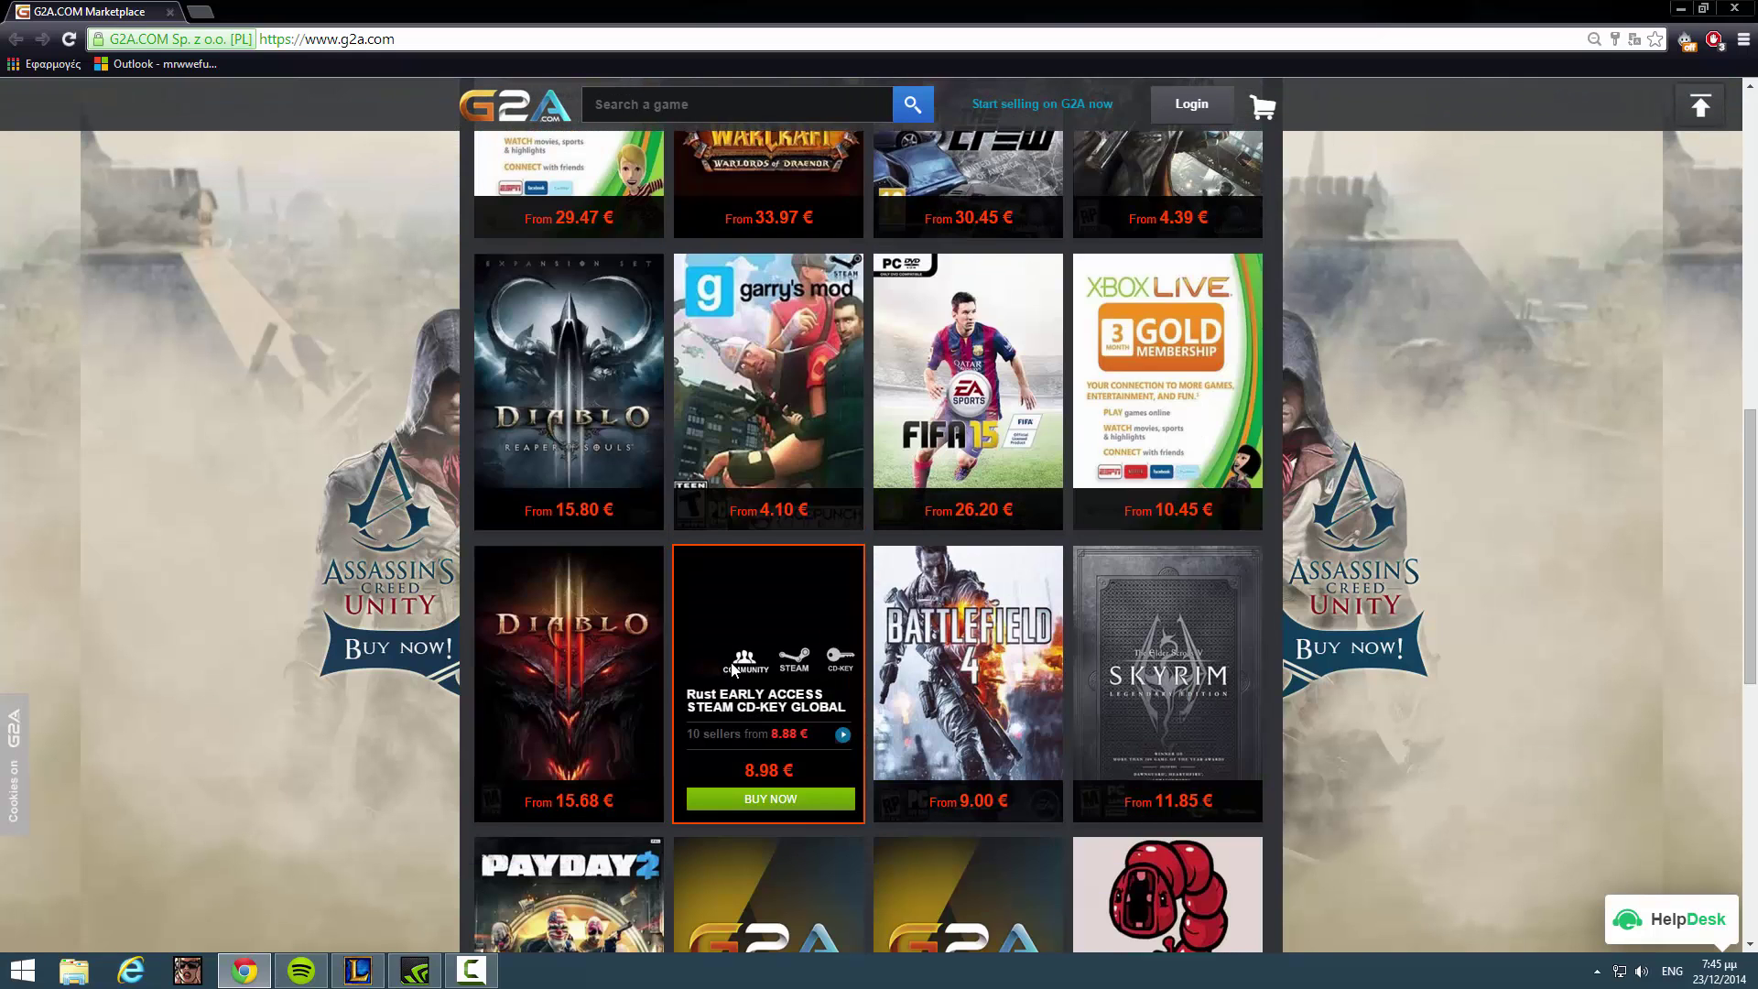
pyautogui.click(738, 632)
pyautogui.scroll(-11, 703, 666)
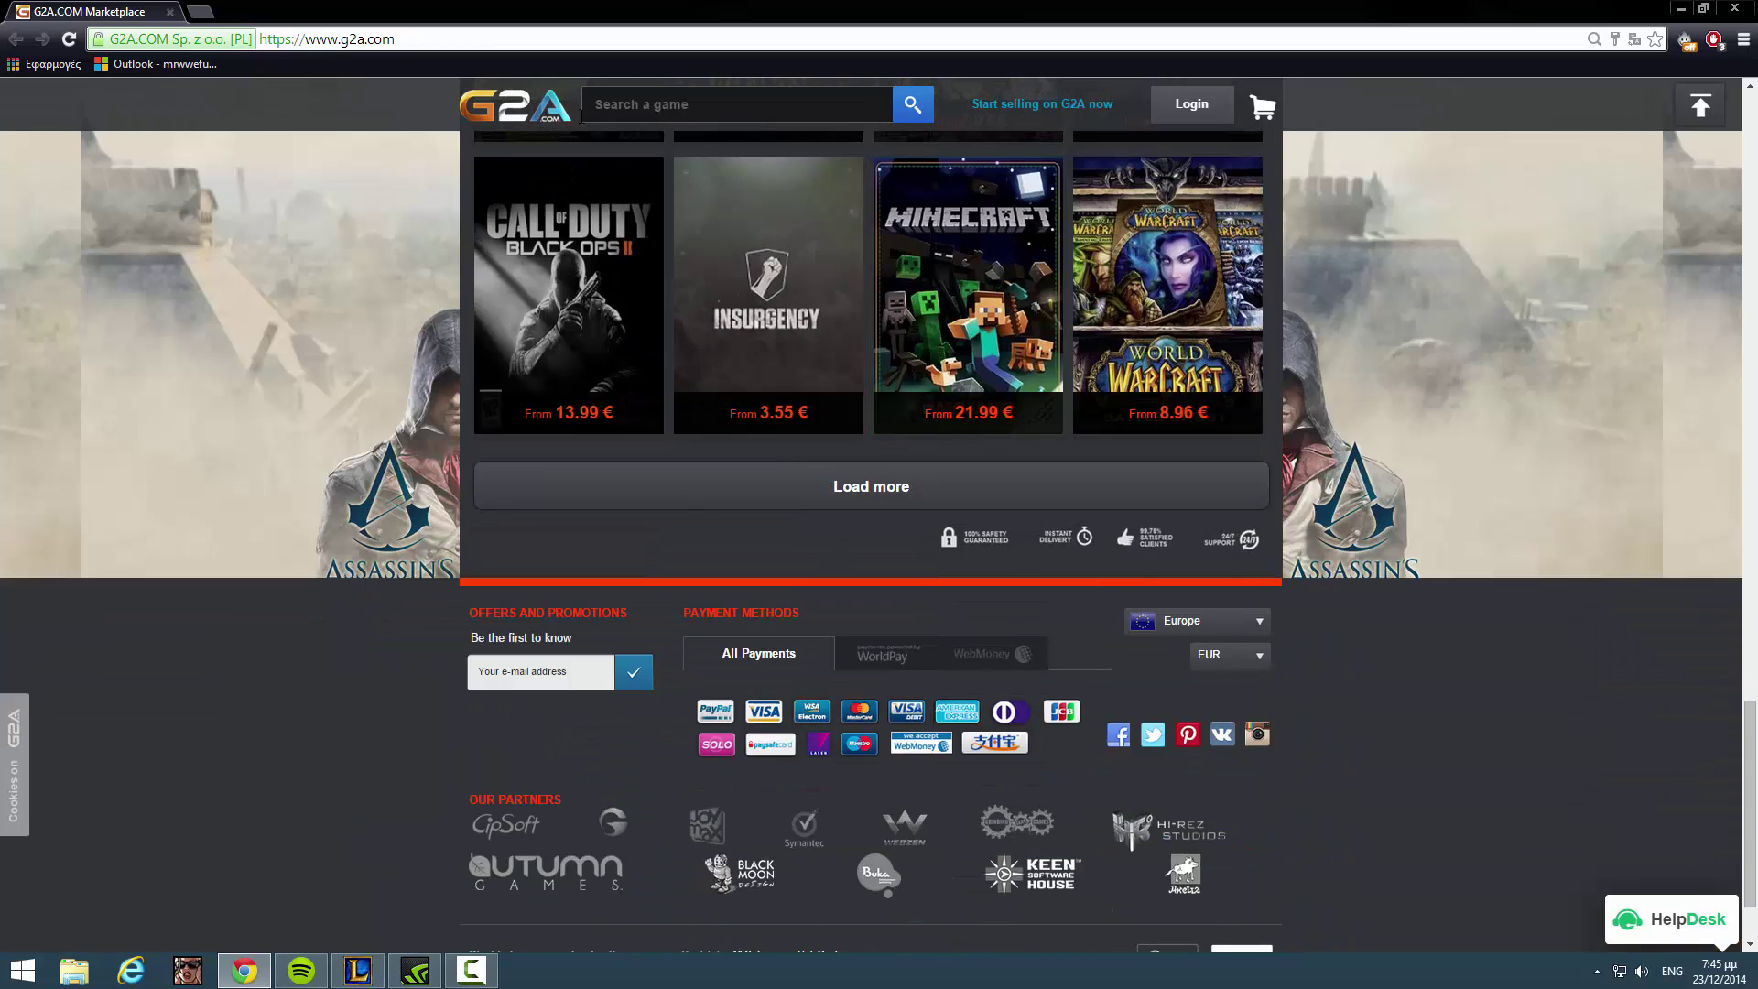
pyautogui.click(644, 108)
pyautogui.write('wa')
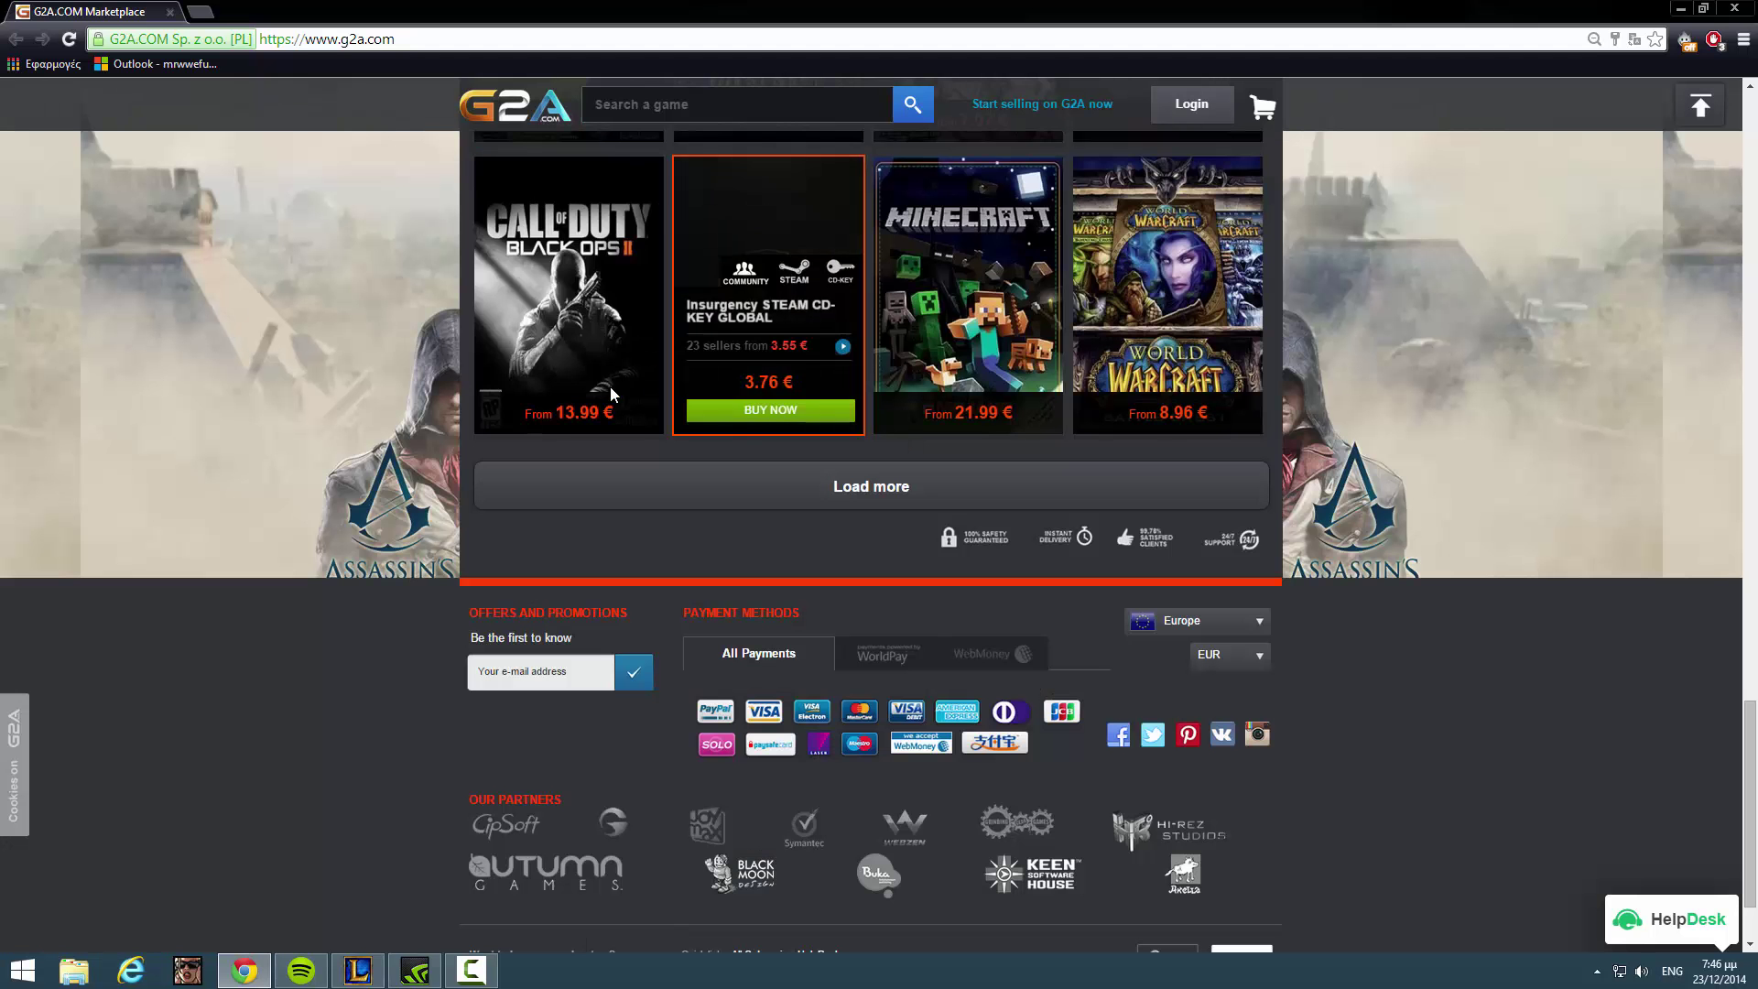
# Close the search and load three more rows of games into the G2A catalogue.
pyautogui.click(781, 506)
pyautogui.scroll(-6, 1181, 549)
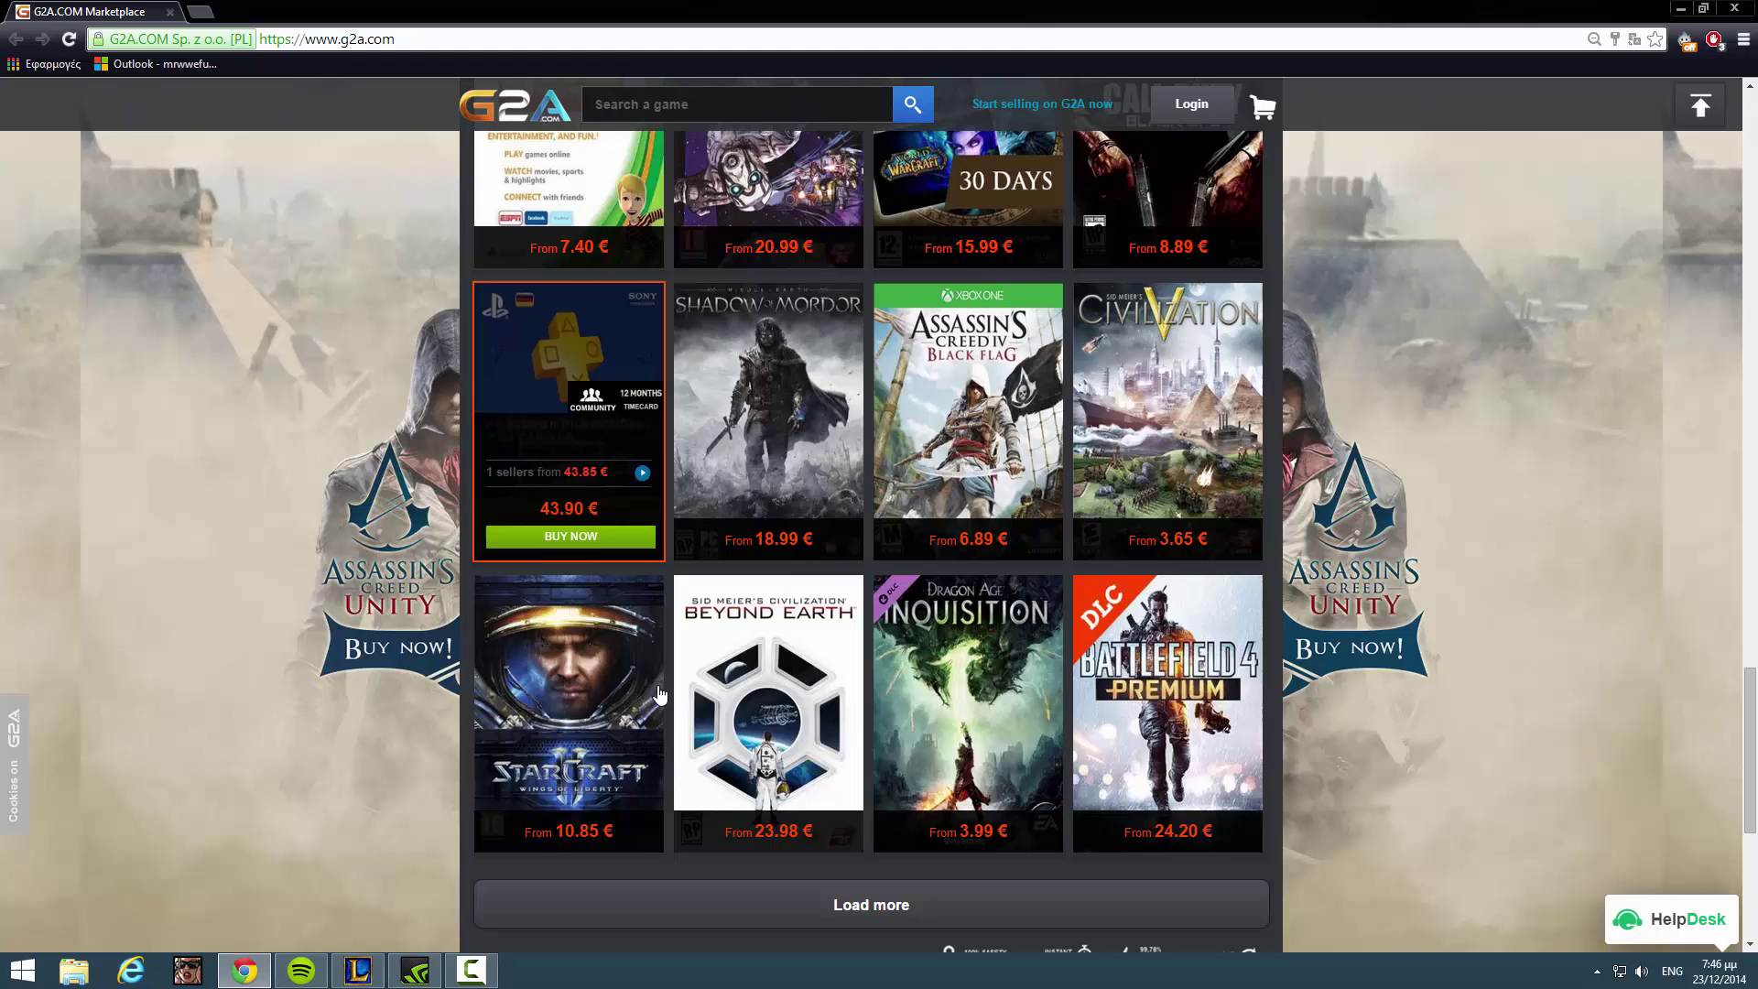
pyautogui.scroll(-5, 1007, 531)
pyautogui.click(853, 456)
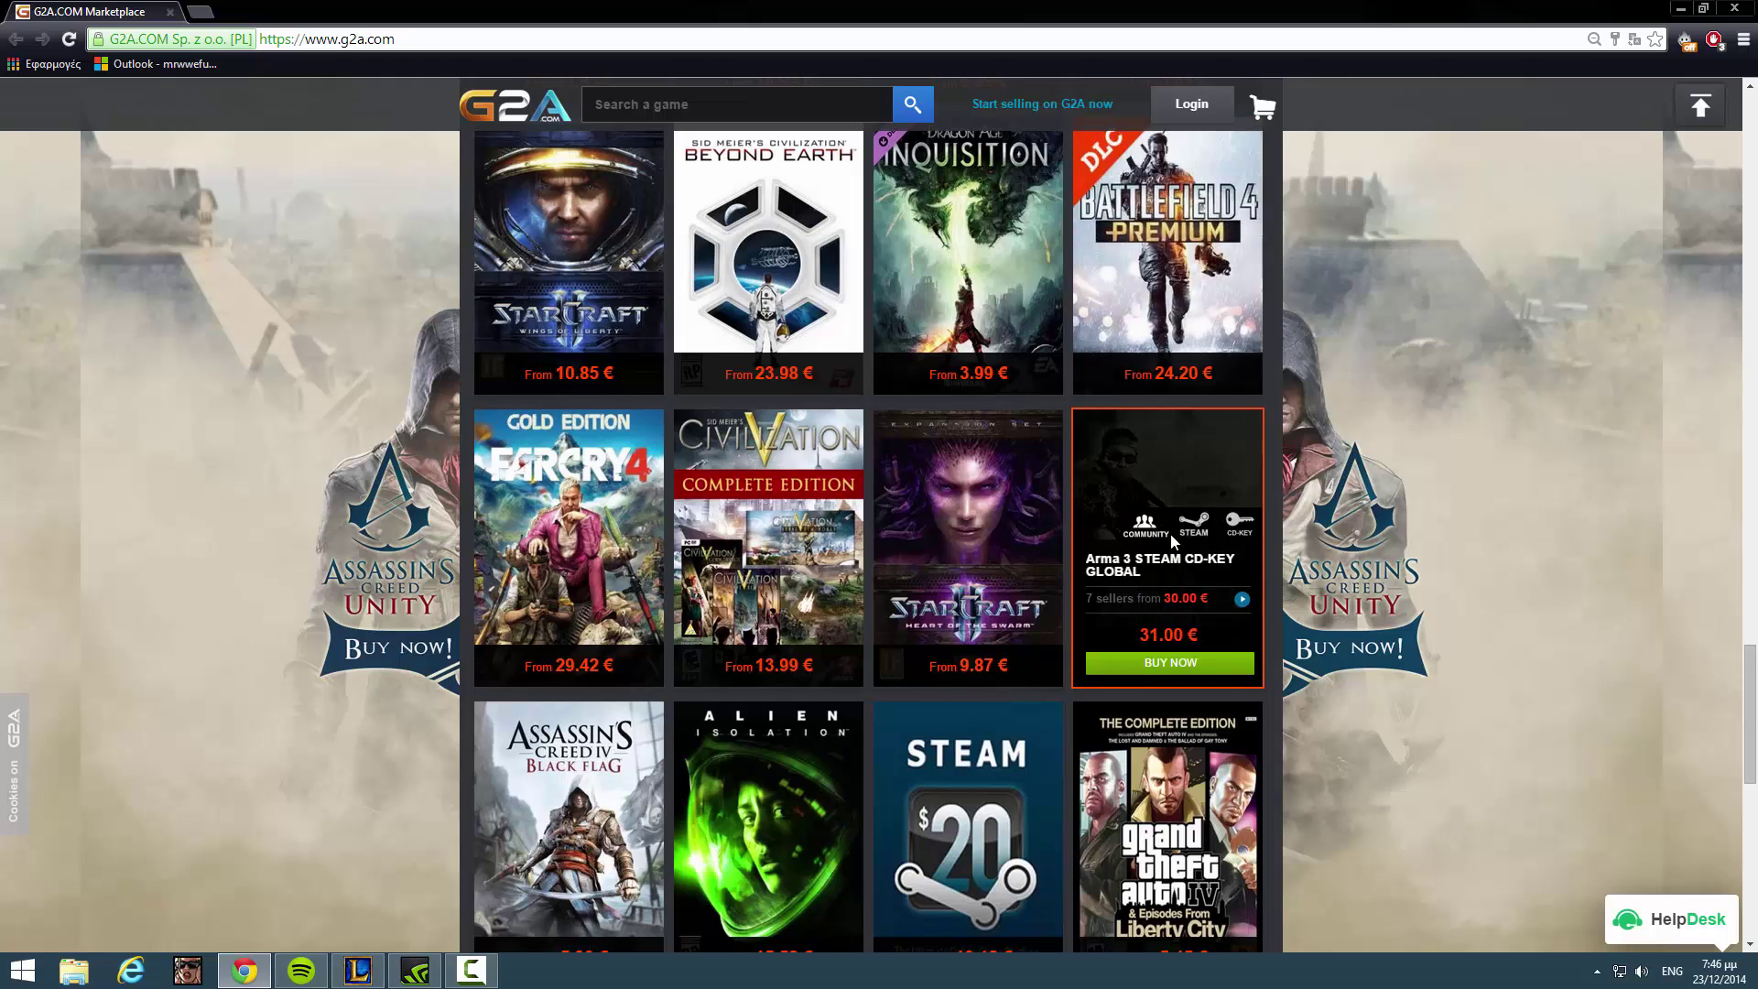
pyautogui.scroll(-5, 1178, 512)
pyautogui.click(877, 866)
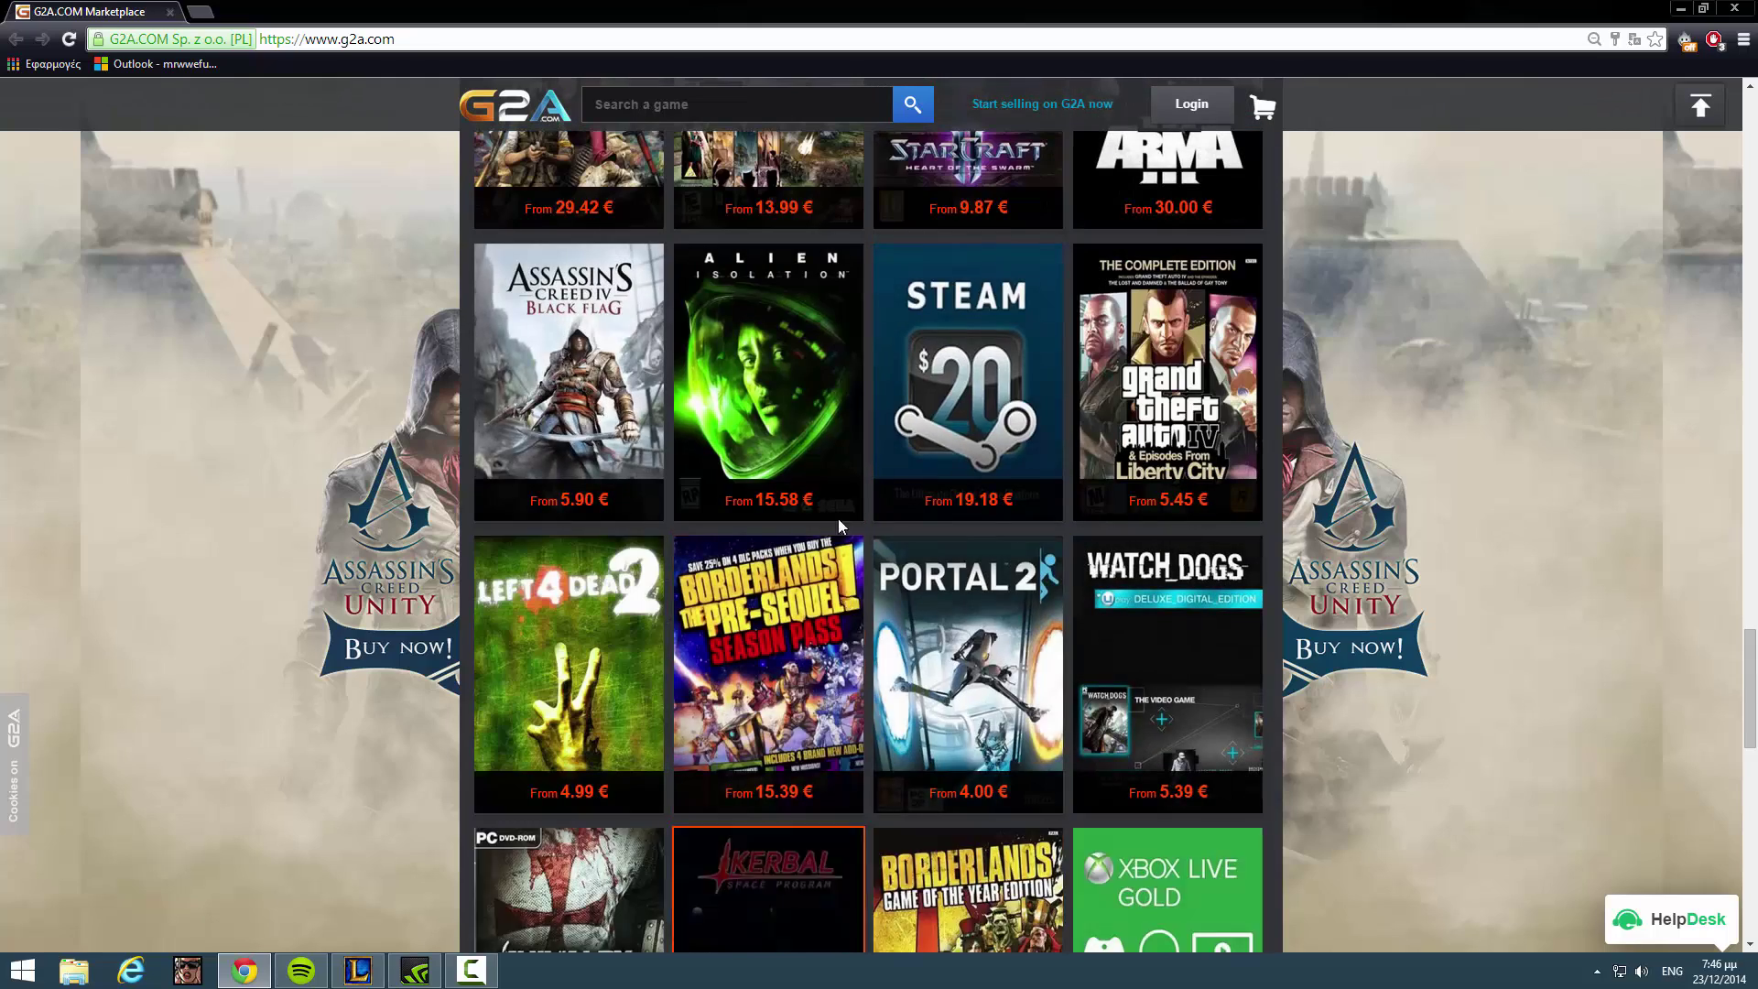
pyautogui.scroll(-5, 838, 519)
pyautogui.scroll(-4, 696, 458)
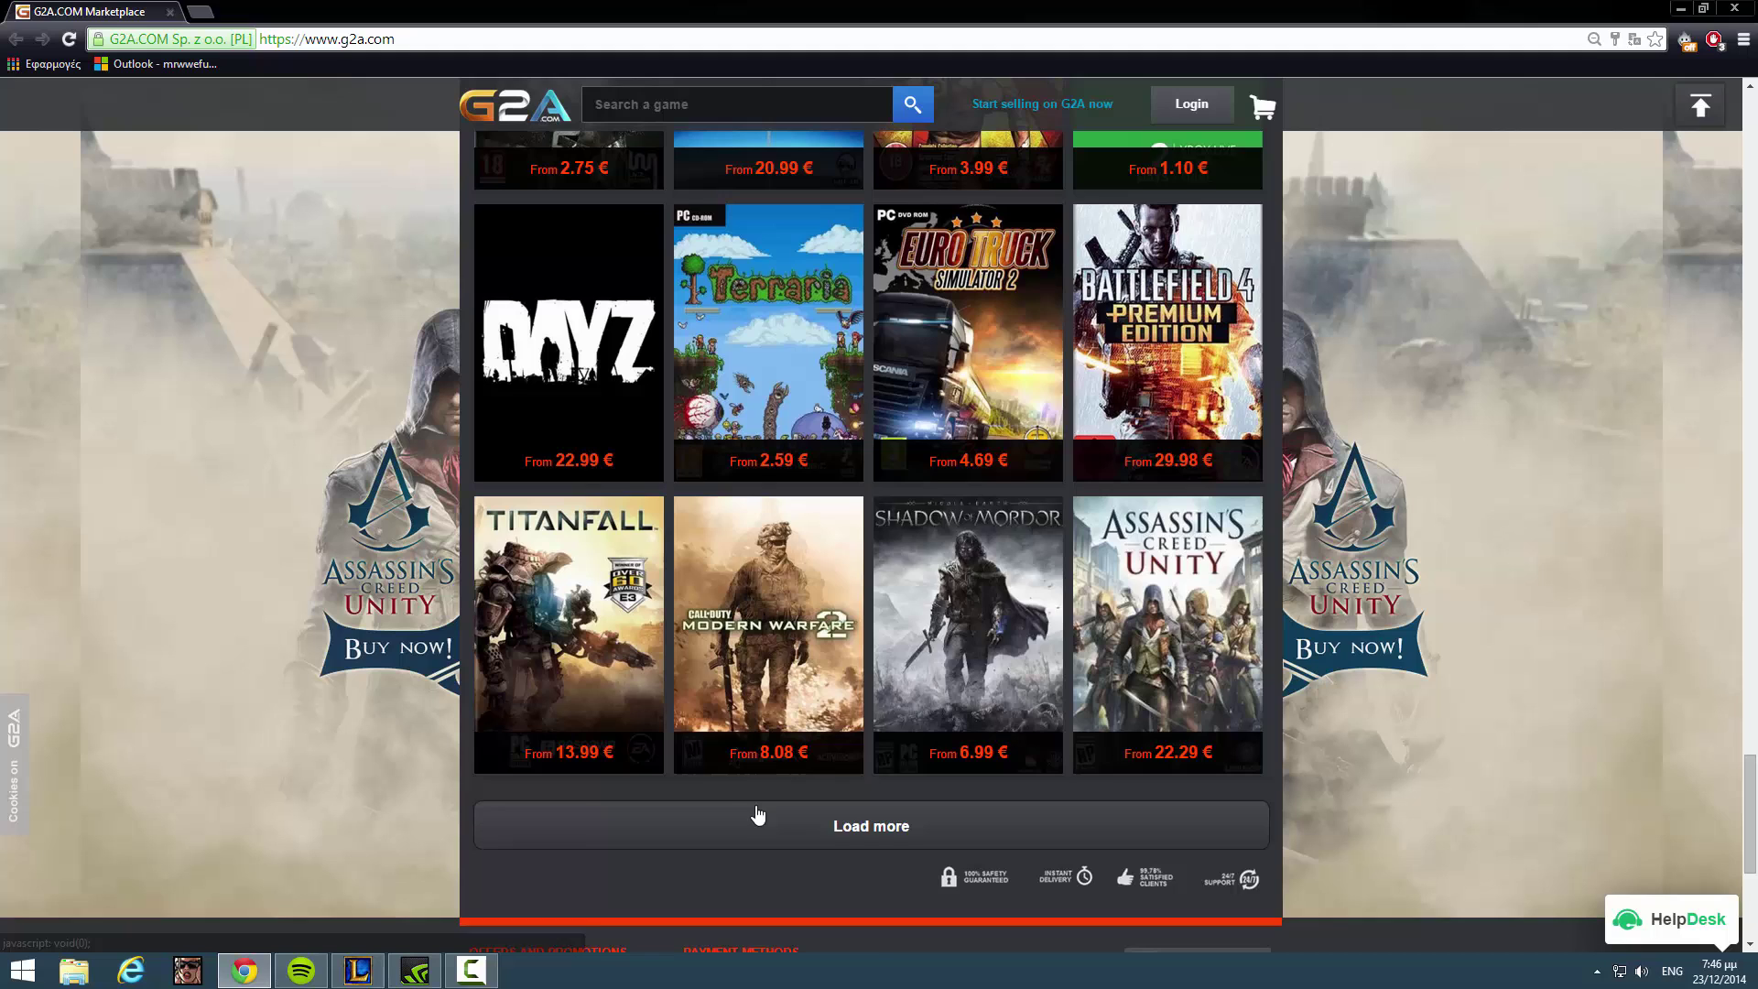
# Load two further rows of G2A products, then minimize the browser.
pyautogui.click(783, 829)
pyautogui.scroll(-2, 783, 829)
pyautogui.moveTo(522, 412)
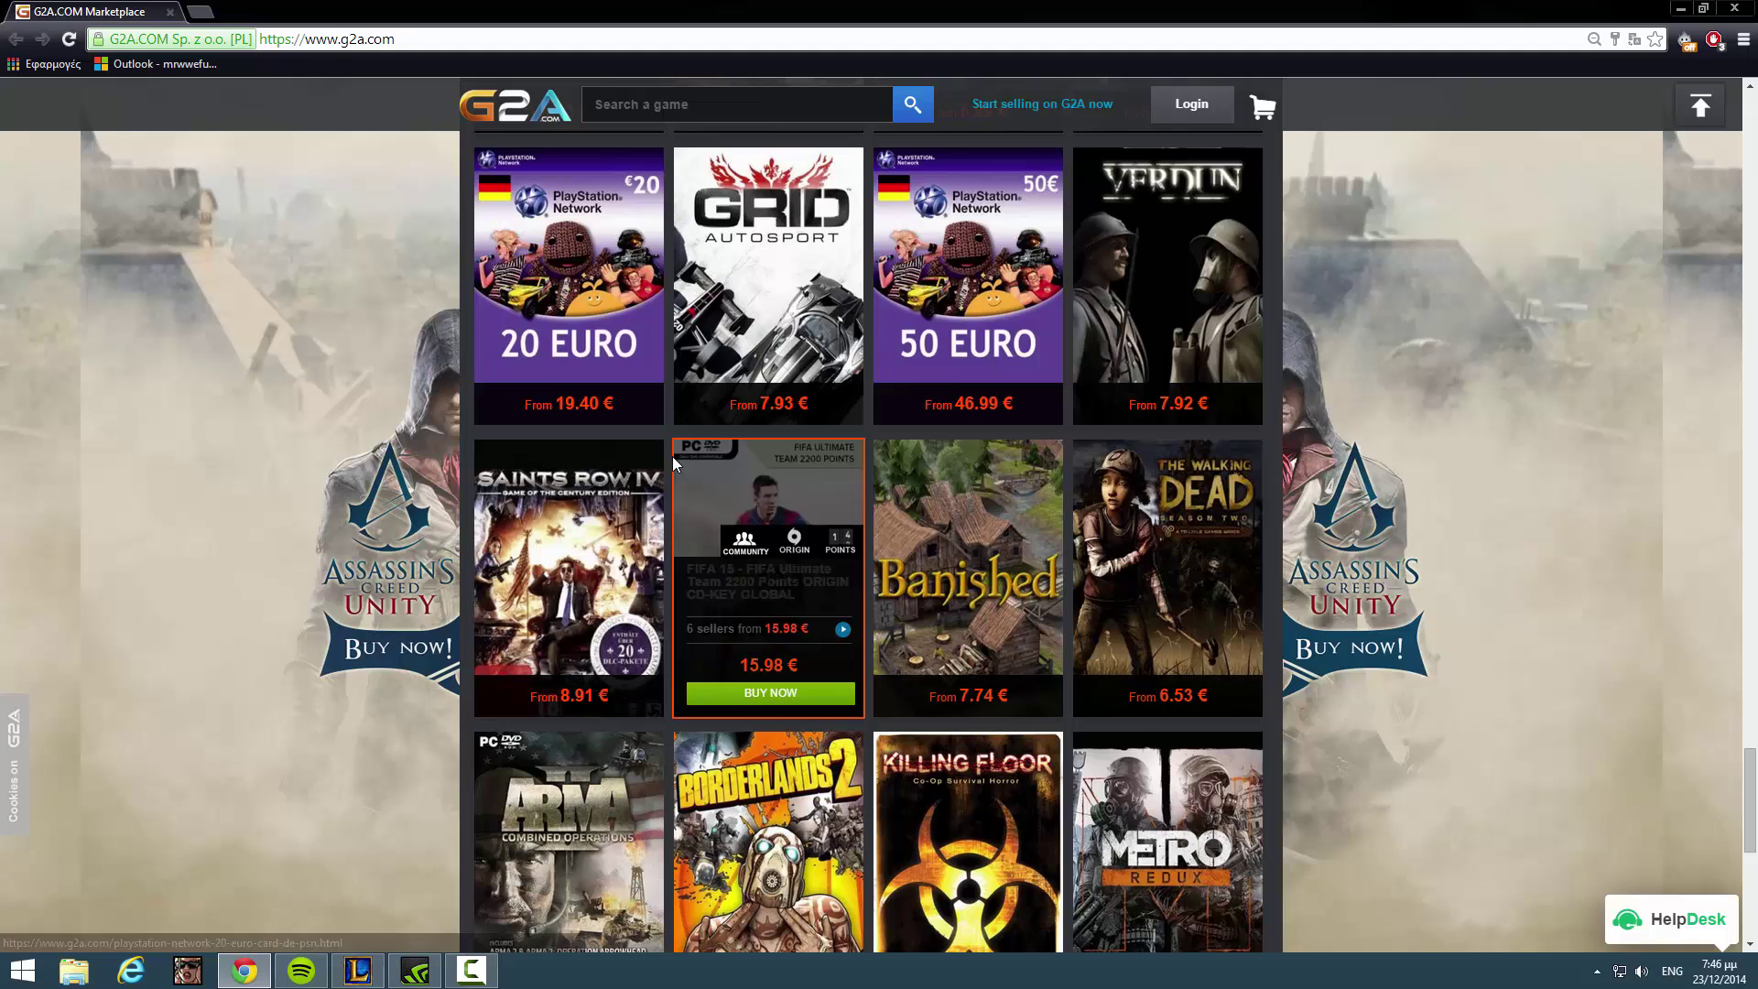
pyautogui.scroll(-7, 674, 463)
pyautogui.click(872, 430)
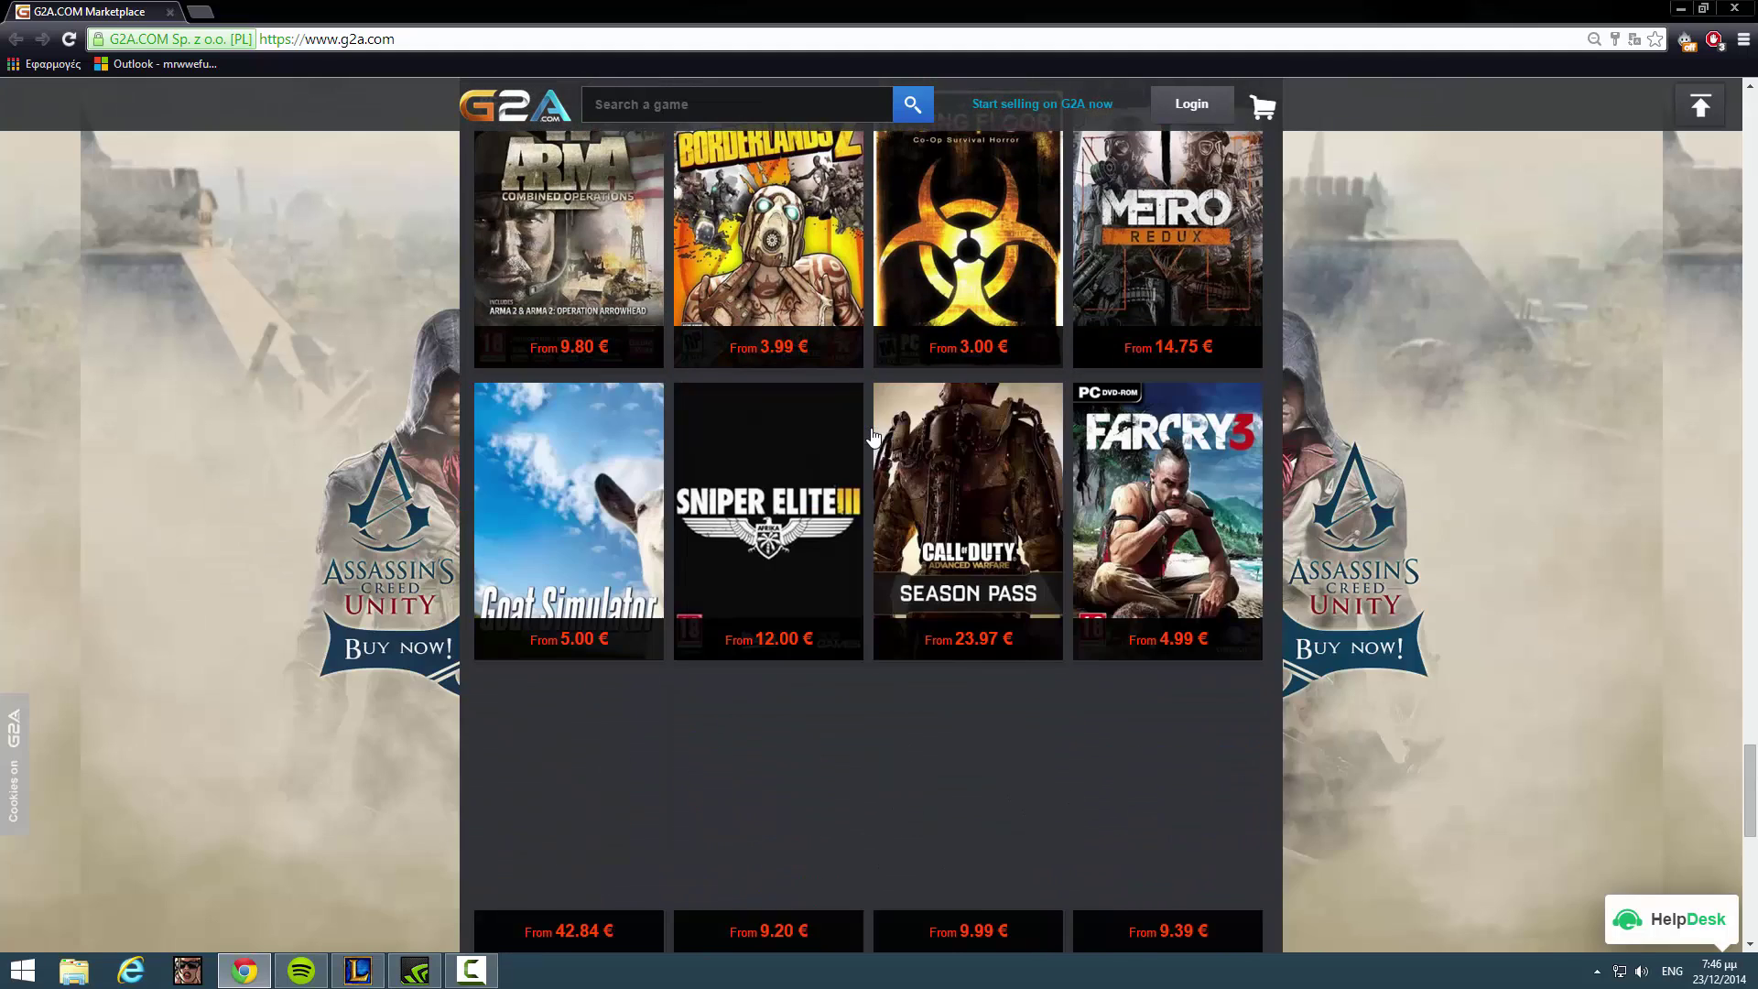
pyautogui.scroll(-3, 868, 426)
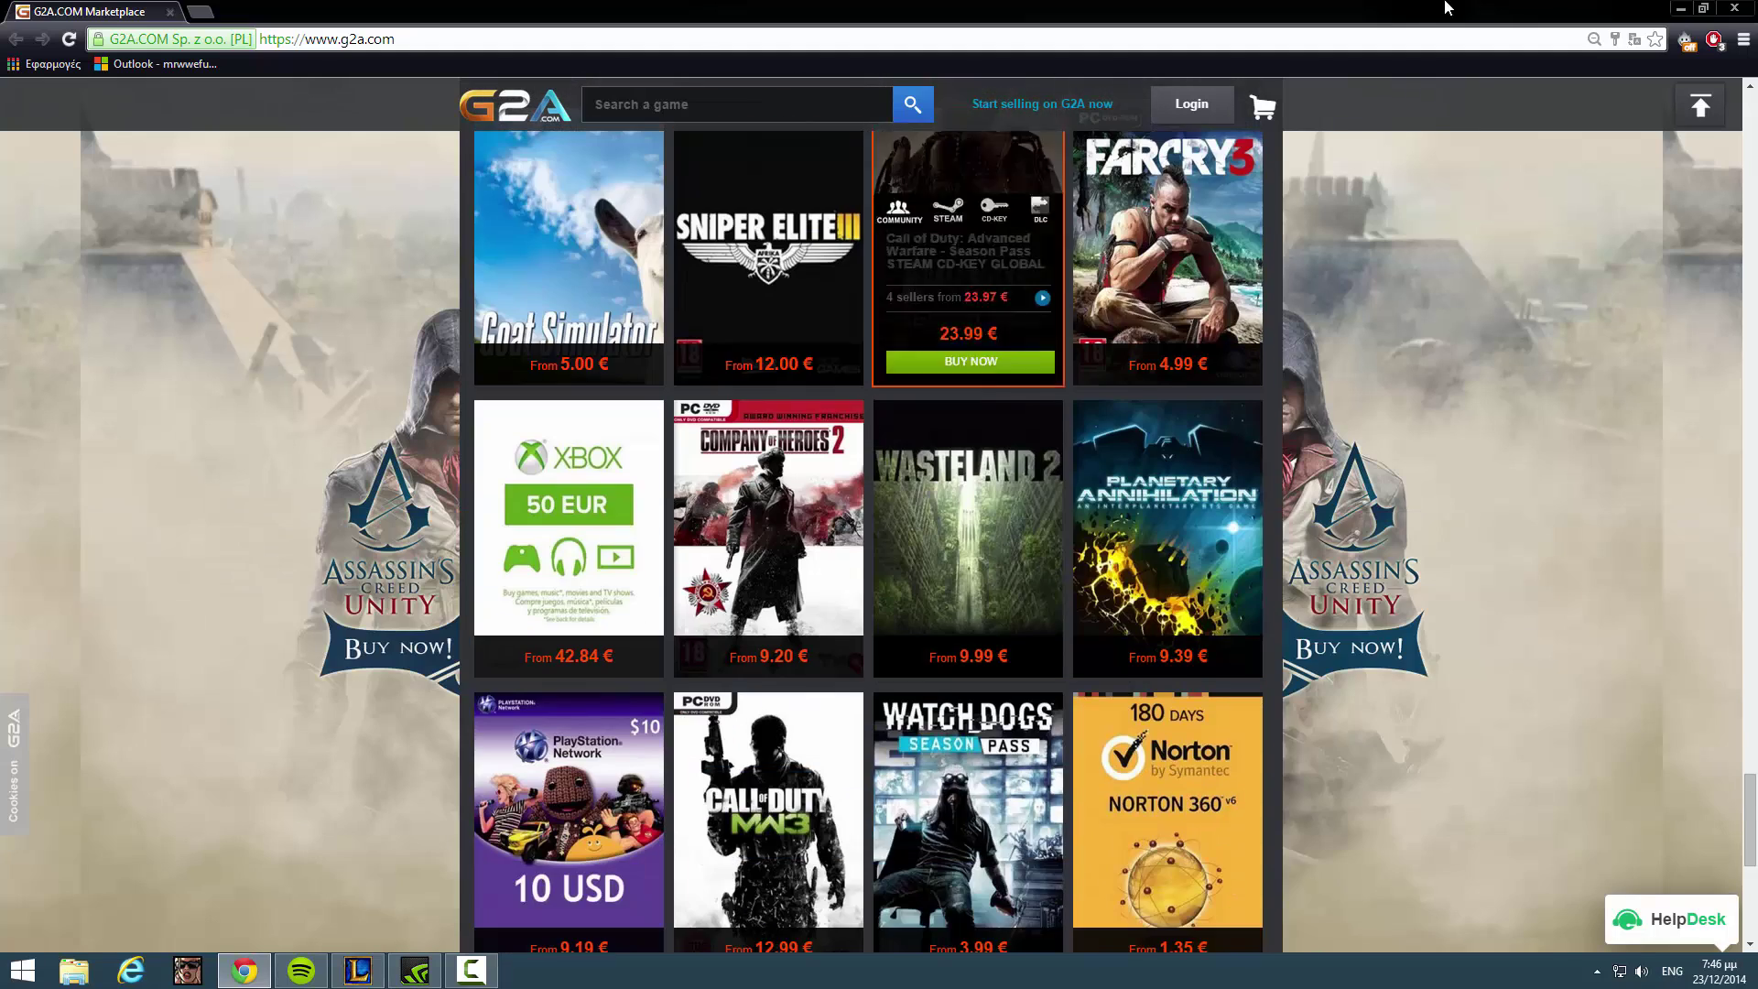
pyautogui.click(1679, 8)
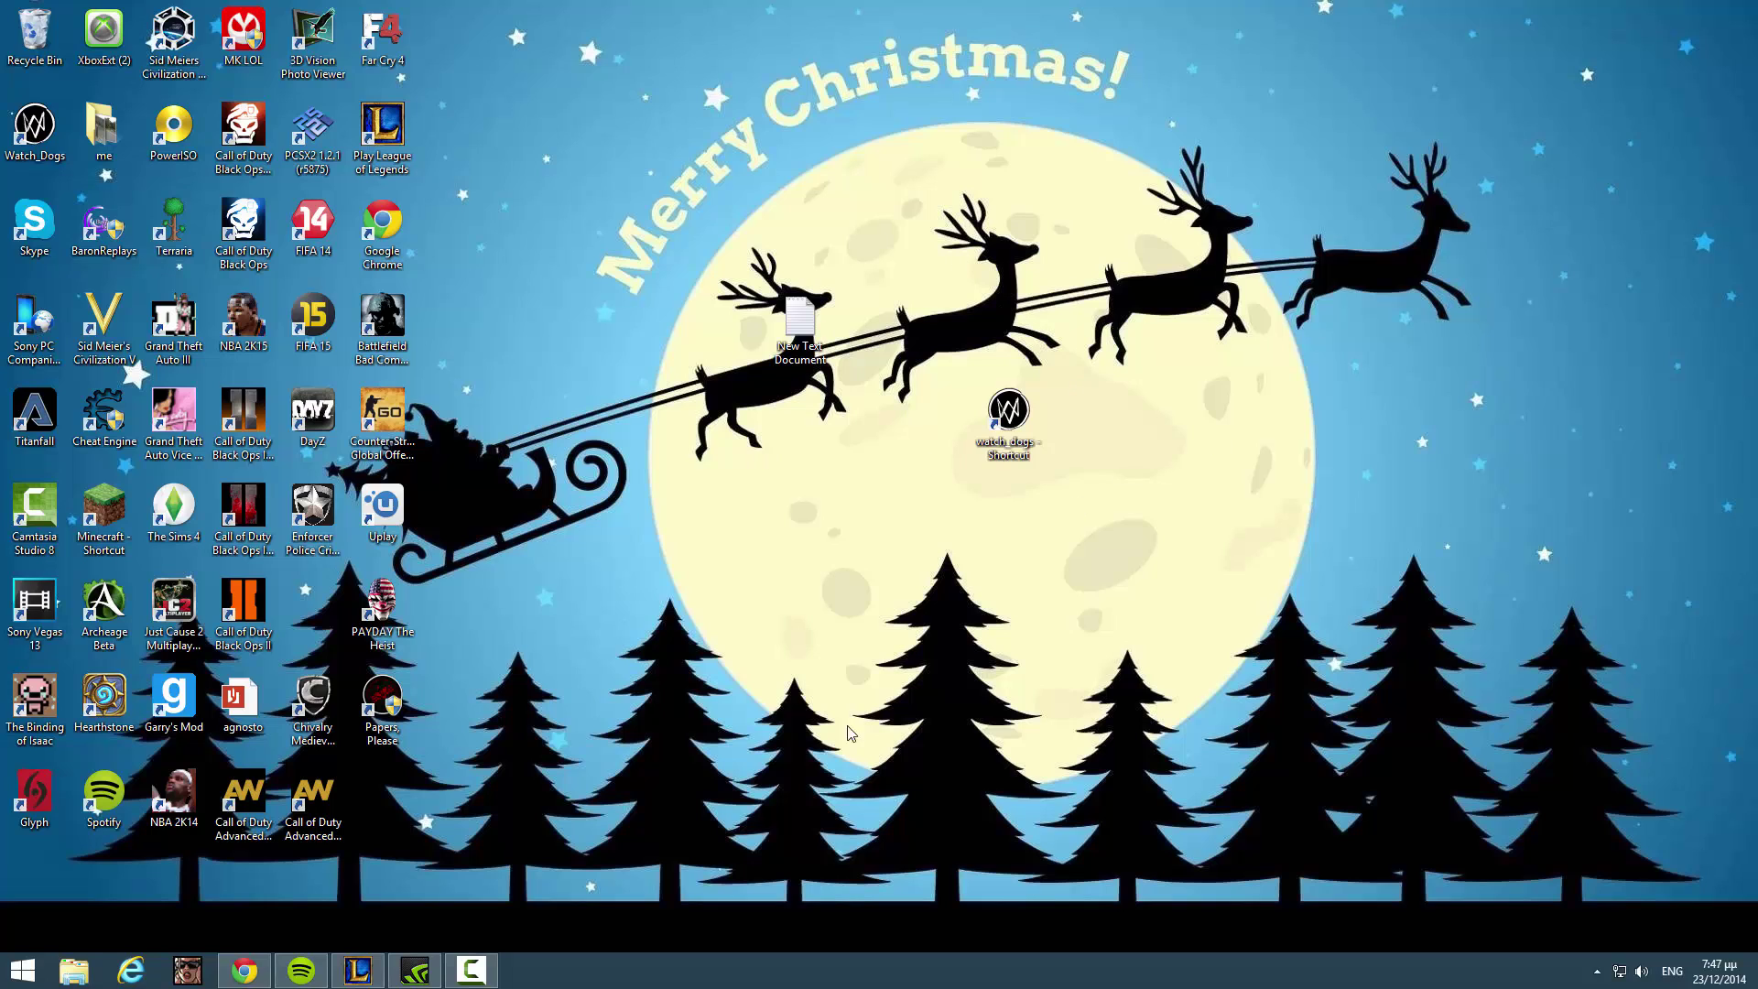
# Open the Camtasia Recorder controls from the taskbar.
pyautogui.click(470, 971)
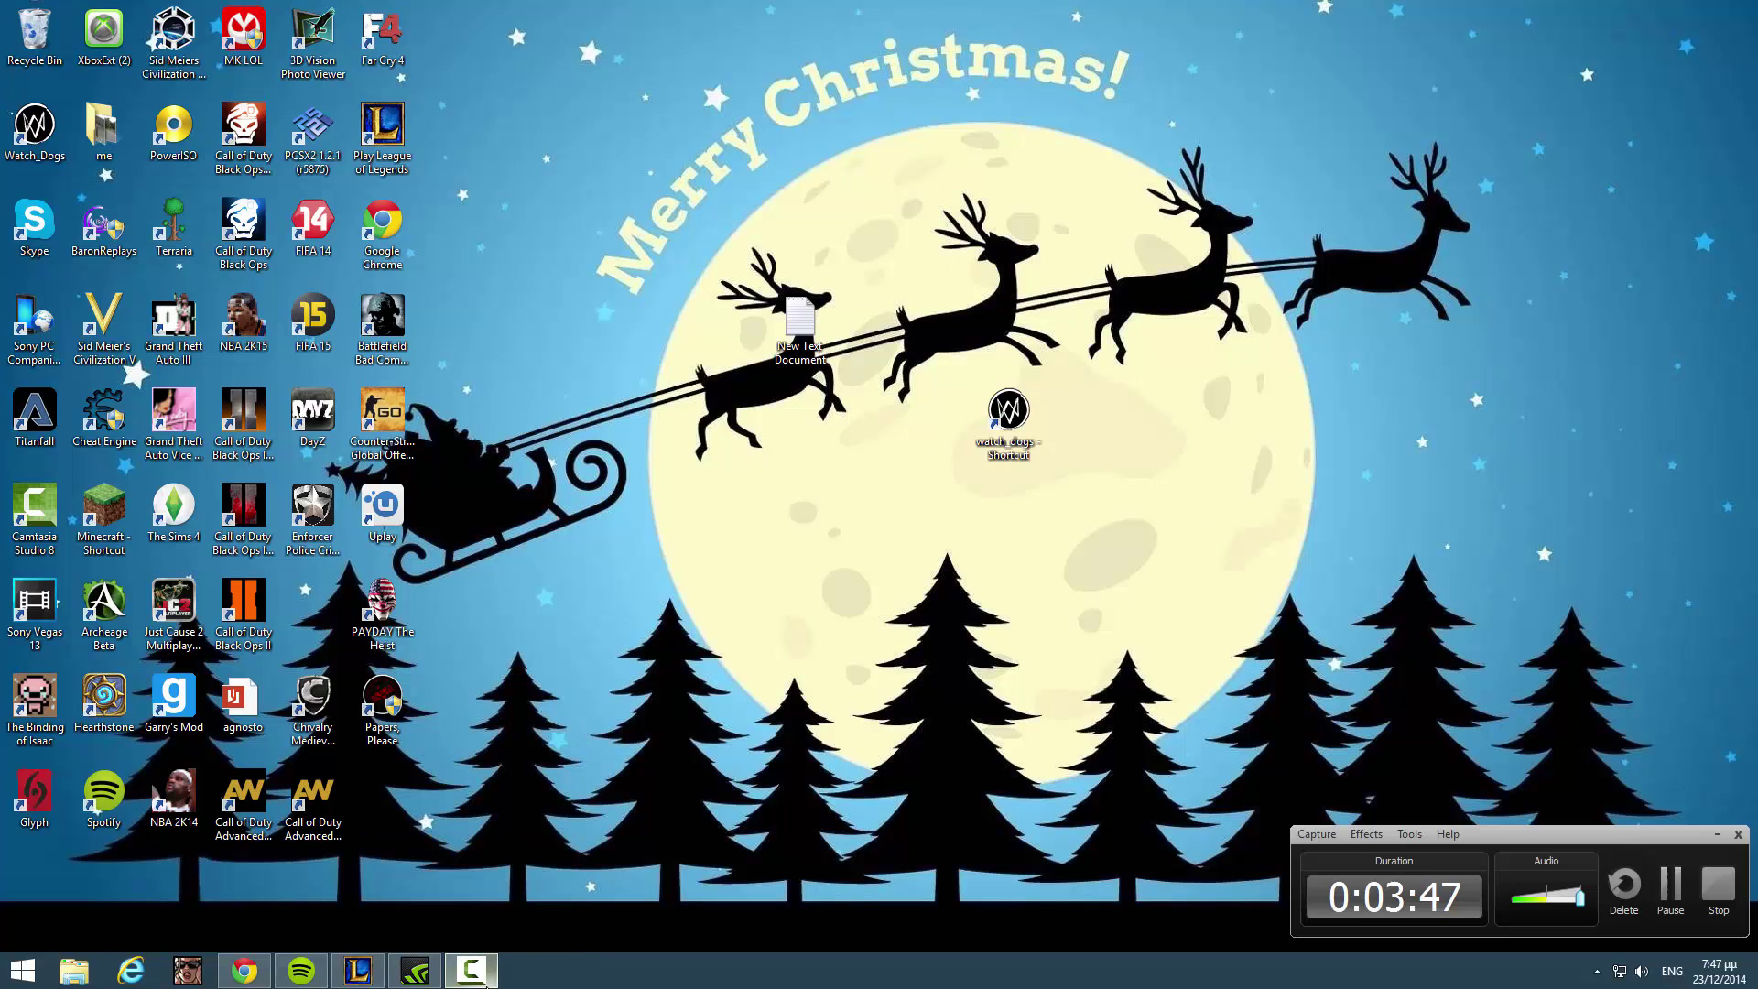